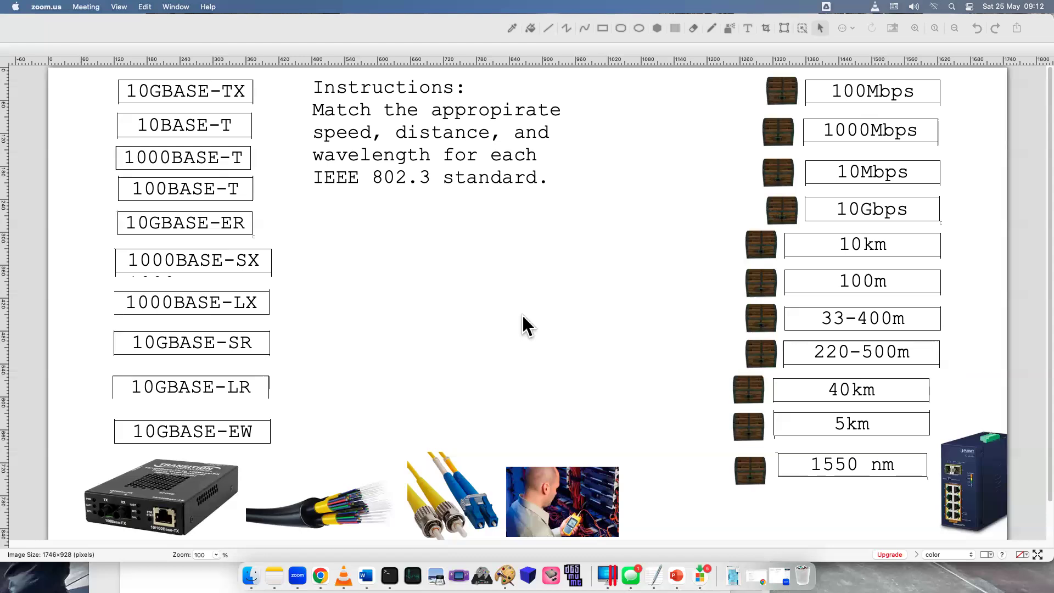
# - Drag the chest beside 10Gbps out to mid-canvas and cut it away
pyautogui.click(197, 94)
pyautogui.click(182, 94)
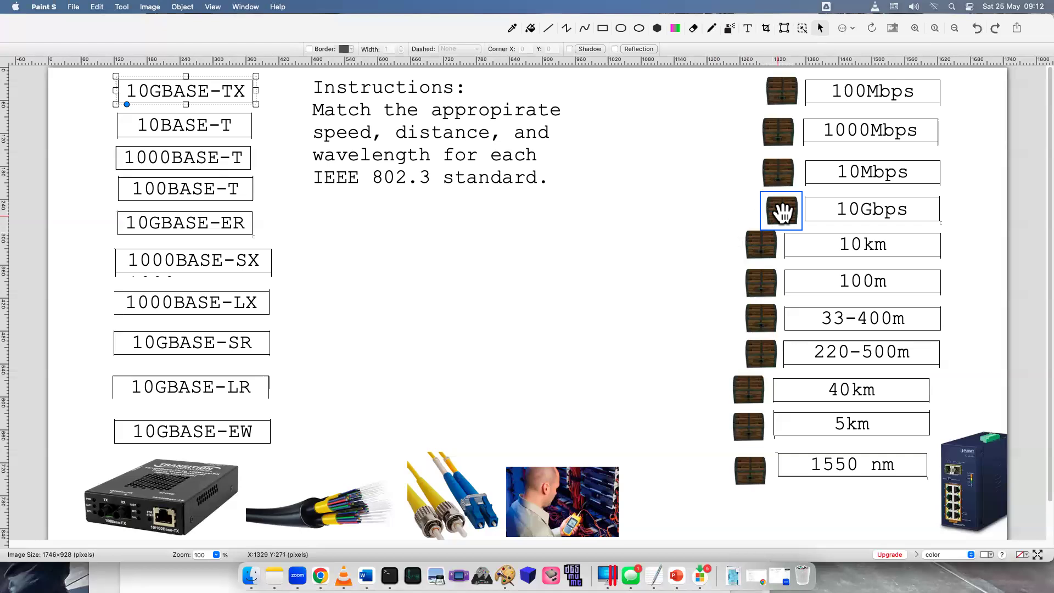
pyautogui.moveTo(783, 209); pyautogui.dragTo(479, 289)
pyautogui.click(532, 226)
pyautogui.rightClick(472, 295)
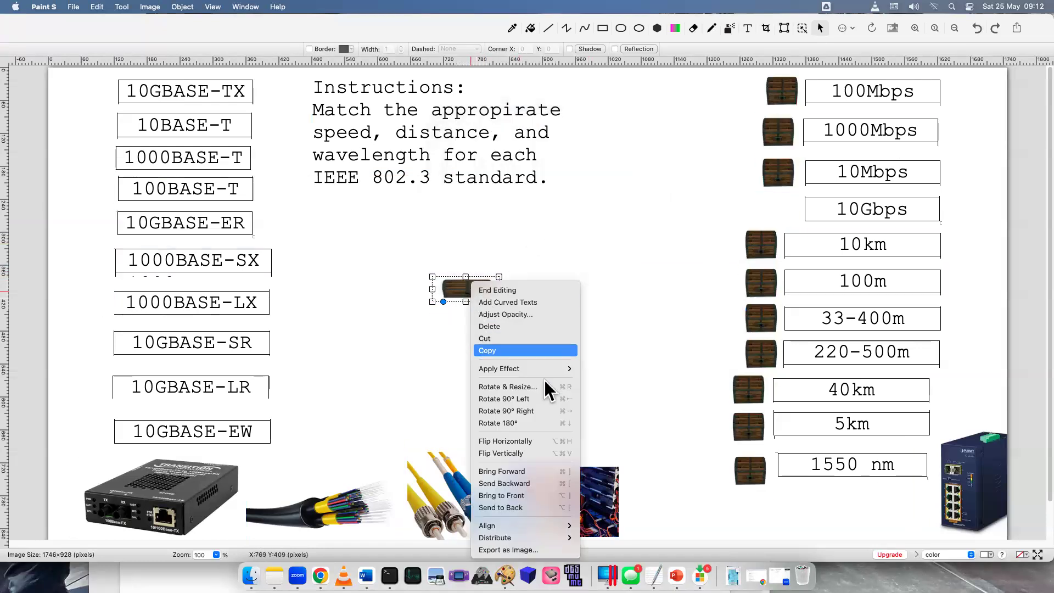
pyautogui.click(556, 337)
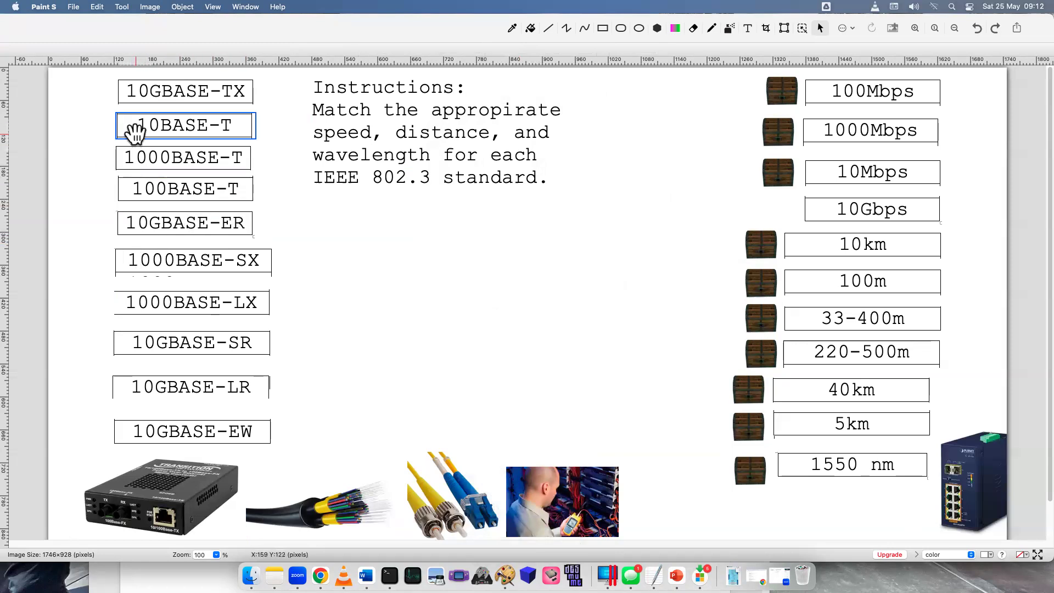
# - Place the 10GBASE-TX label beside the 10Gbps box
pyautogui.click(164, 95)
pyautogui.moveTo(170, 96); pyautogui.dragTo(714, 219)
pyautogui.click(501, 302)
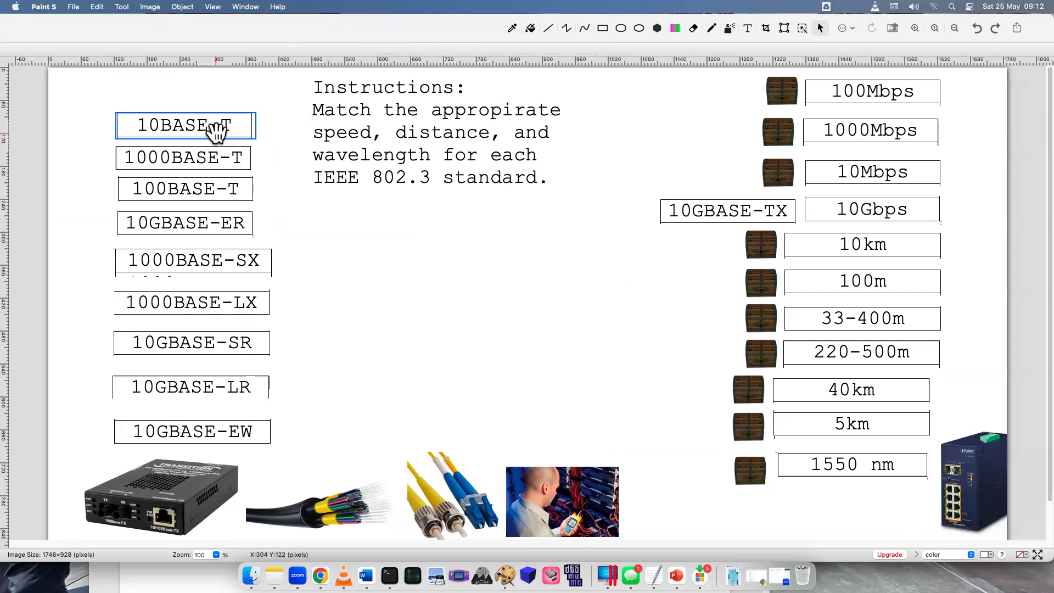
# - Delete the chest beside 10Mbps, accidentally cutting the 10BASE-T label along the way
pyautogui.click(219, 123)
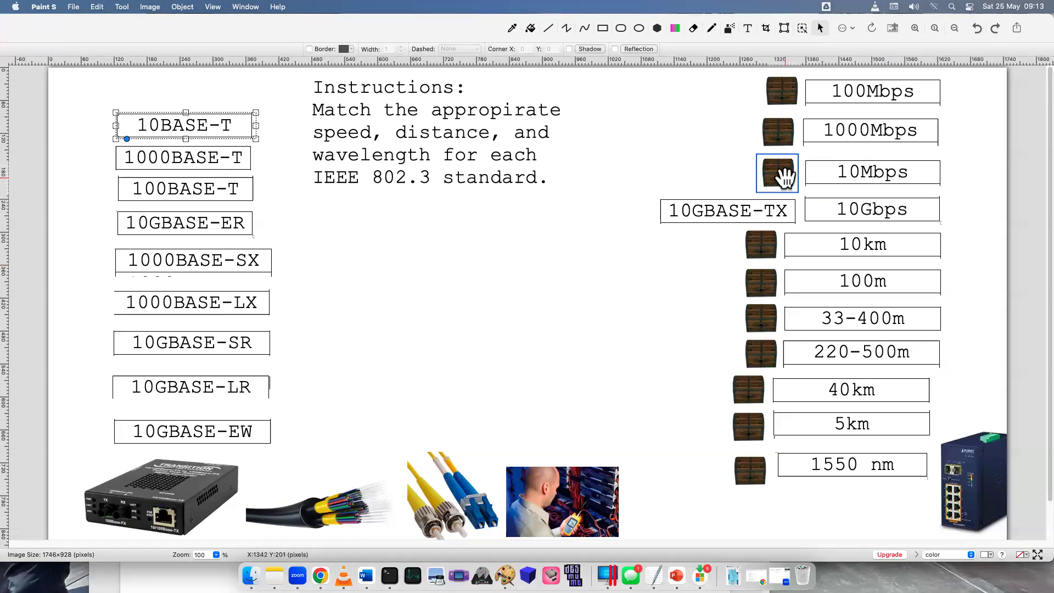
pyautogui.rightClick(777, 173)
pyautogui.rightClick(778, 172)
pyautogui.rightClick(782, 170)
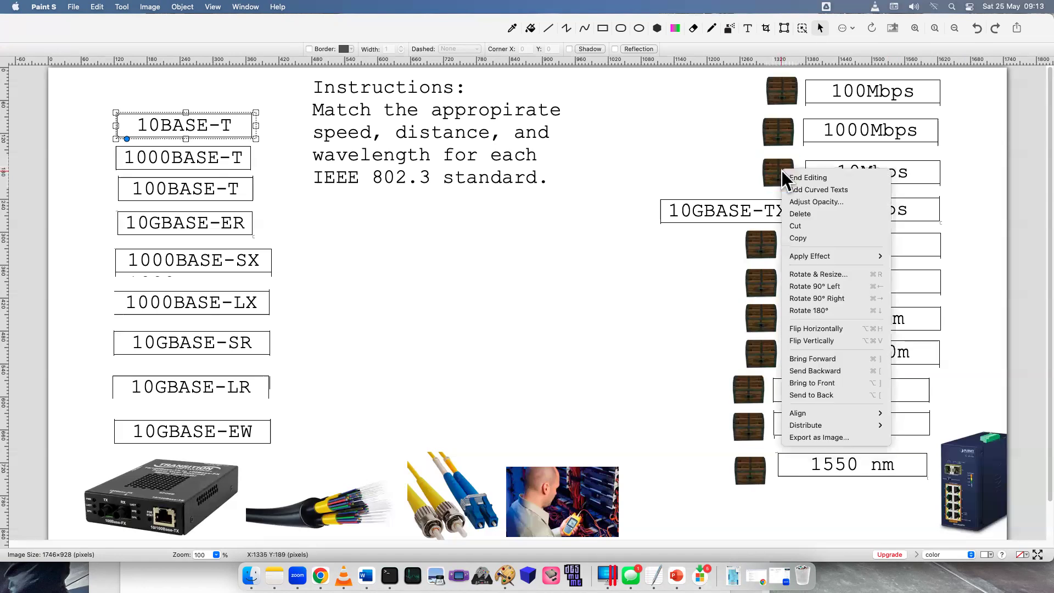
pyautogui.click(847, 226)
pyautogui.click(774, 171)
pyautogui.rightClick(778, 171)
pyautogui.click(834, 213)
# - Undo to restore 10BASE-T, delete the 10Mbps chest again, and drag 10BASE-T beside 10Mbps
pyautogui.click(206, 162)
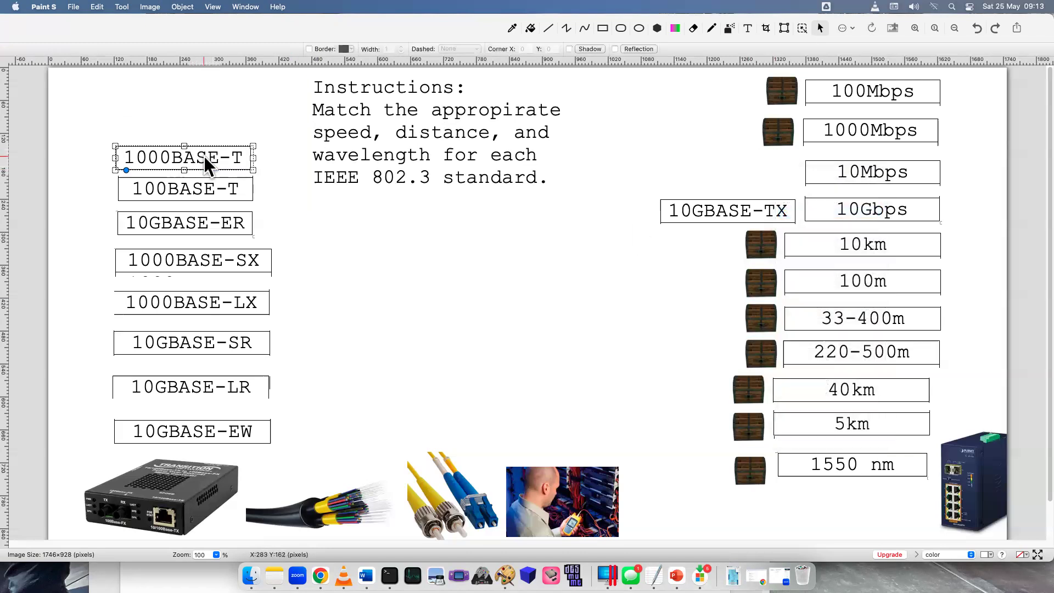
pyautogui.click(230, 131)
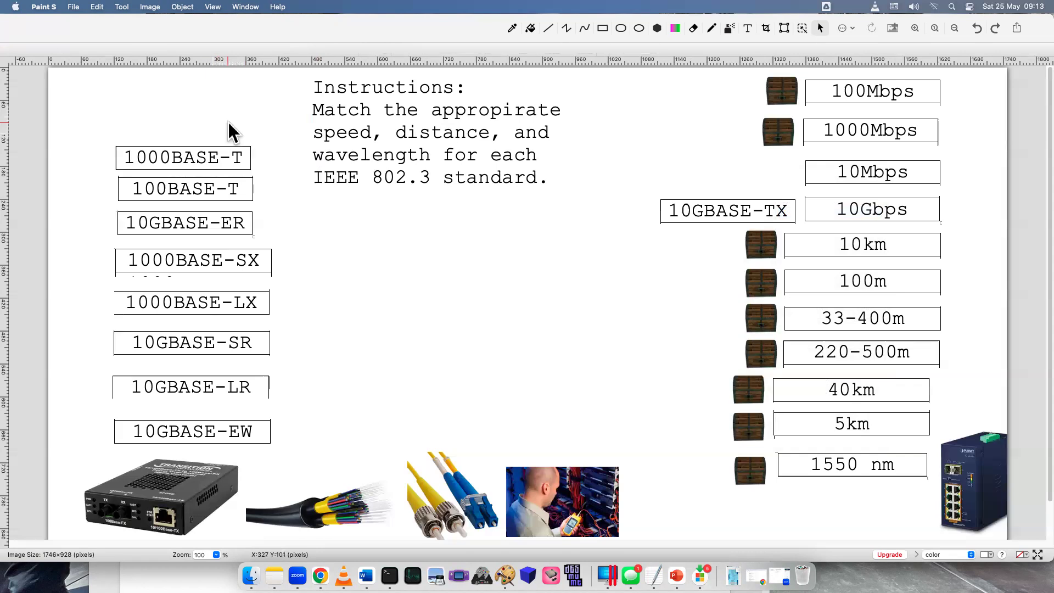
pyautogui.press('super+z')
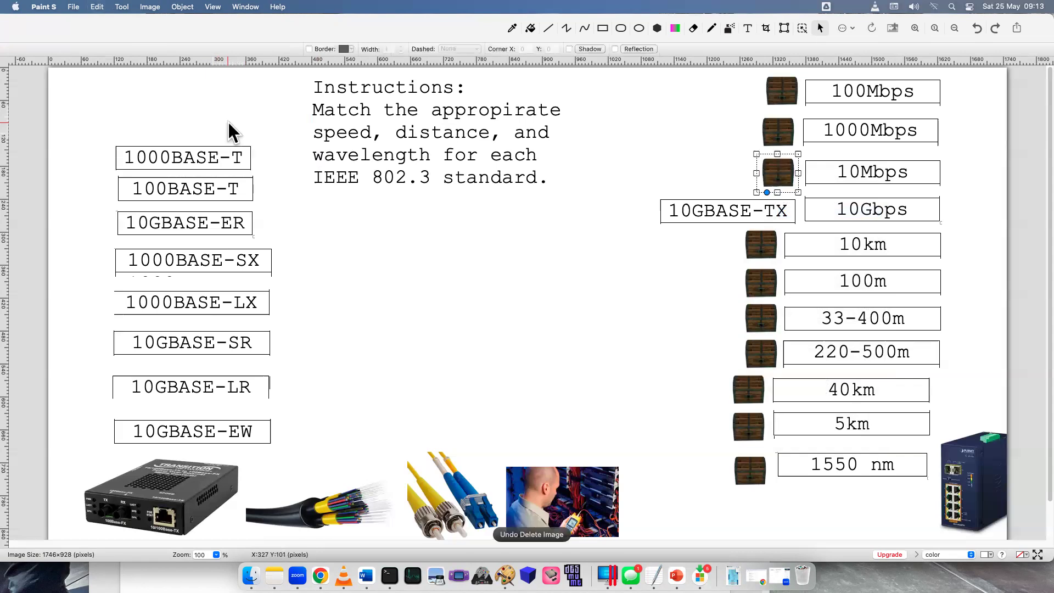
pyautogui.press('super+z')
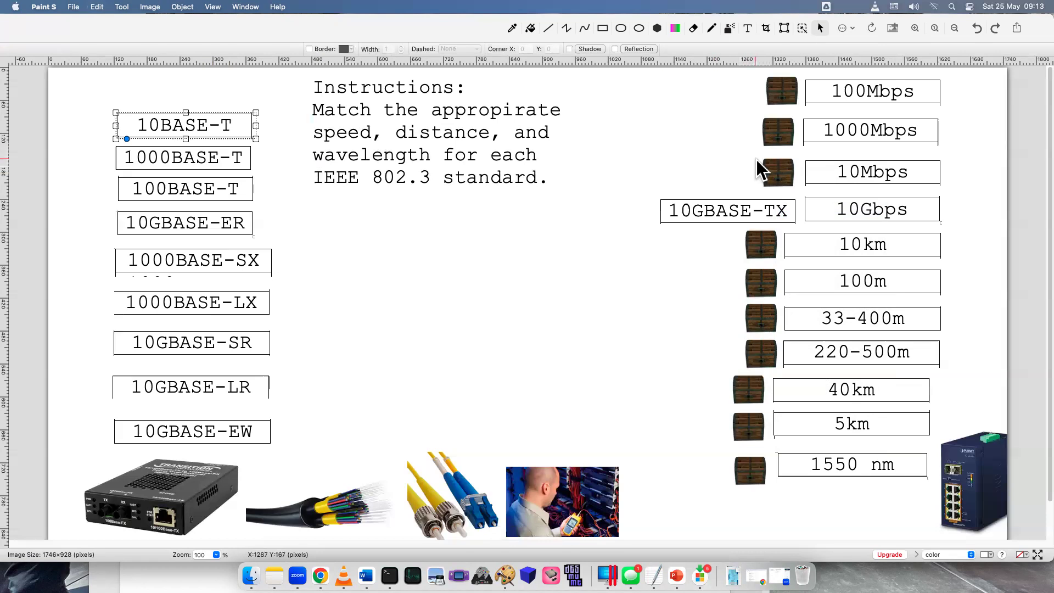
pyautogui.click(774, 169)
pyautogui.rightClick(776, 168)
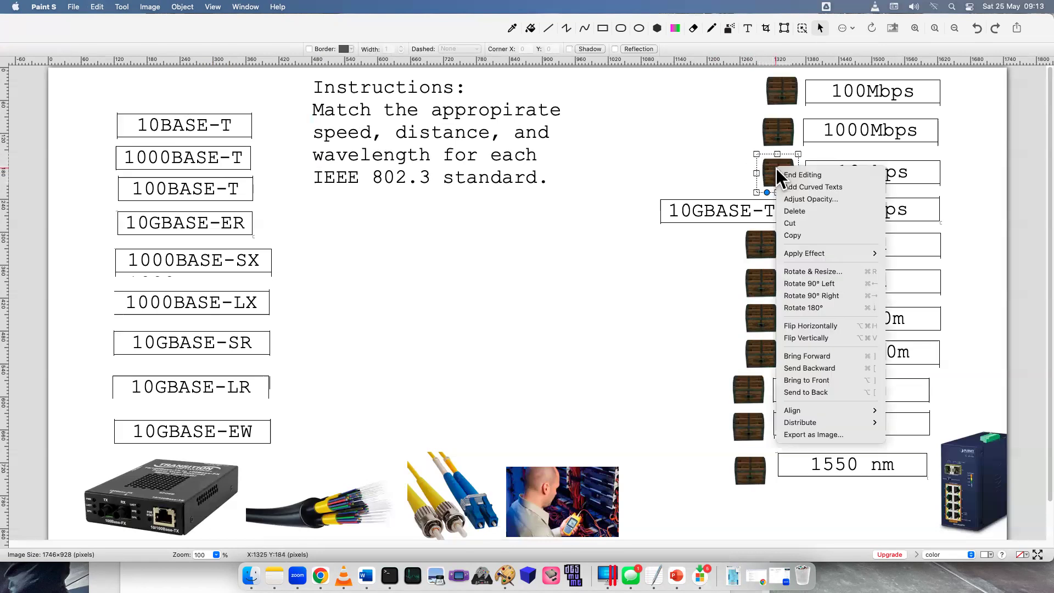
pyautogui.click(822, 210)
pyautogui.moveTo(187, 122); pyautogui.dragTo(725, 172)
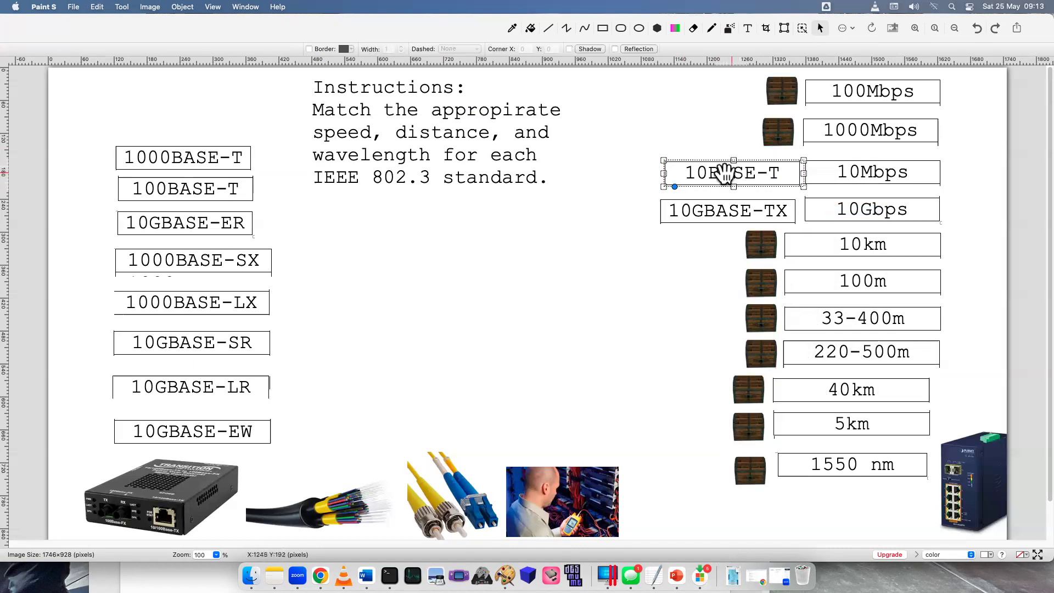
# - Delete the chest beside 1000Mbps and put the 1000BASE-T label in its place
pyautogui.click(584, 252)
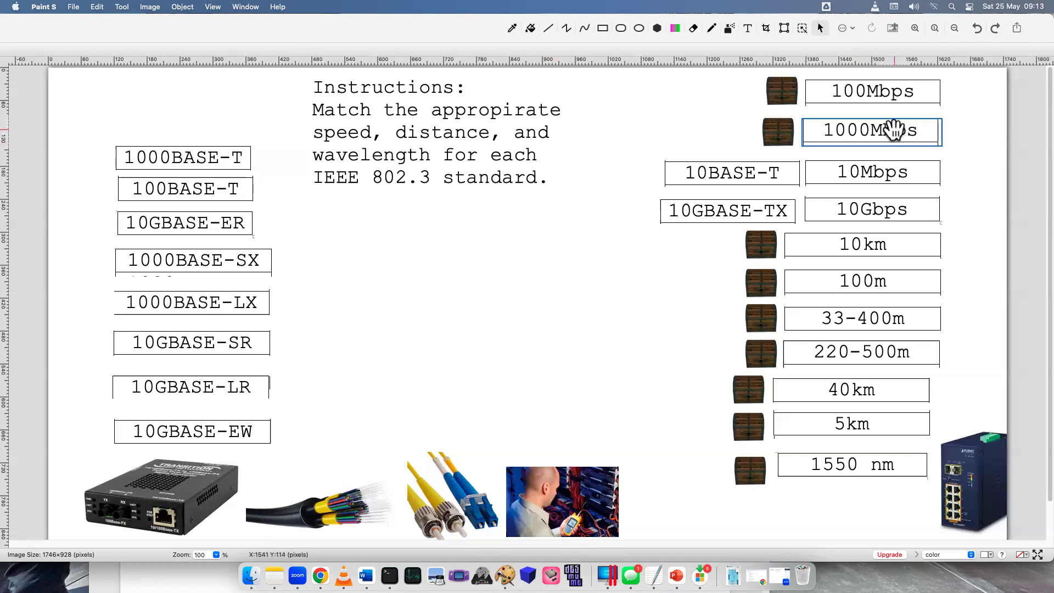
pyautogui.click(779, 132)
pyautogui.rightClick(782, 134)
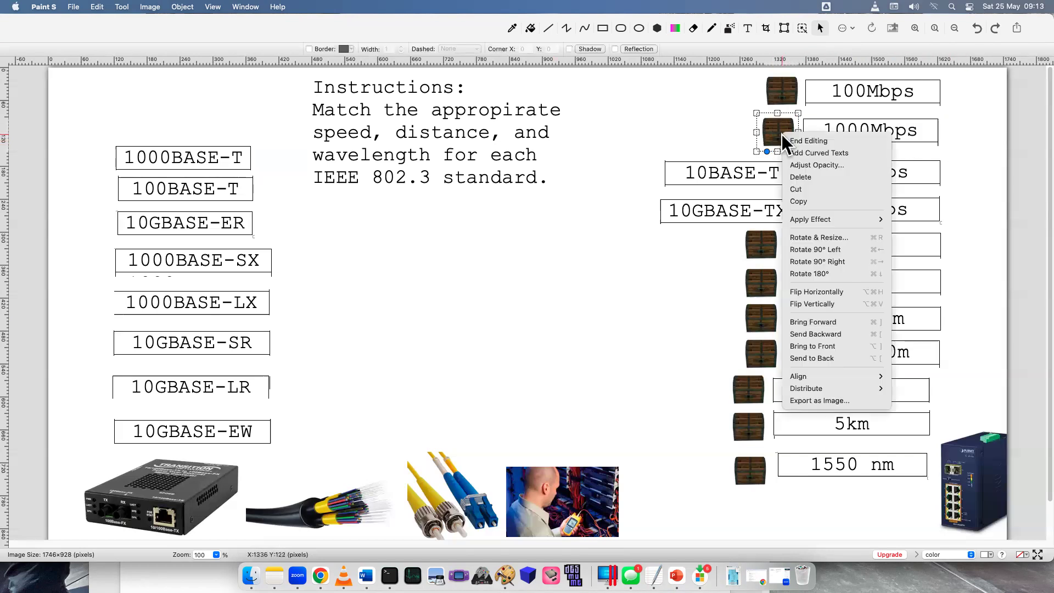
pyautogui.click(819, 176)
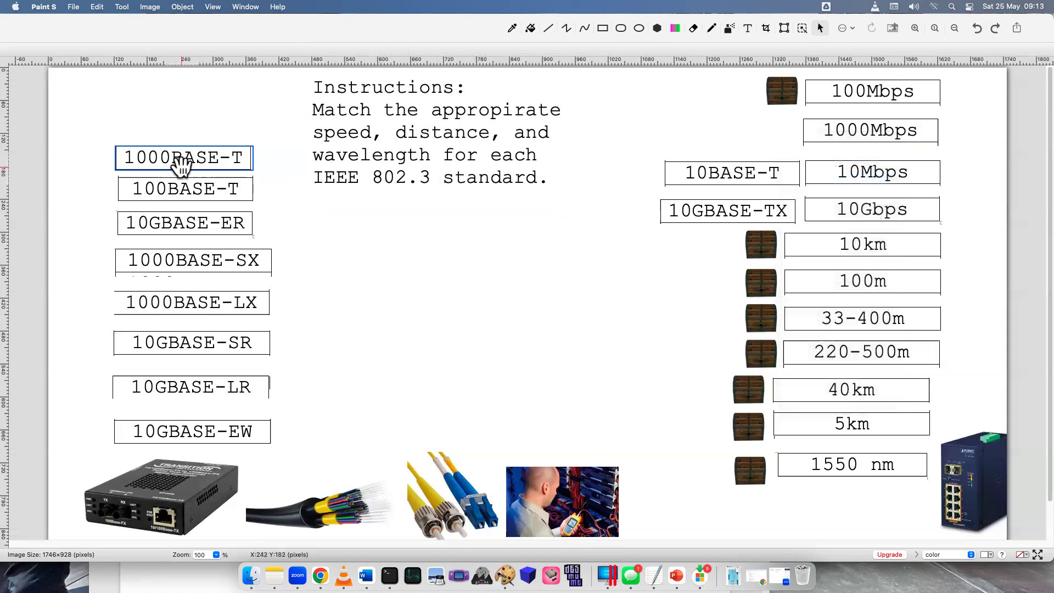
pyautogui.moveTo(182, 165); pyautogui.dragTo(718, 134)
pyautogui.click(548, 297)
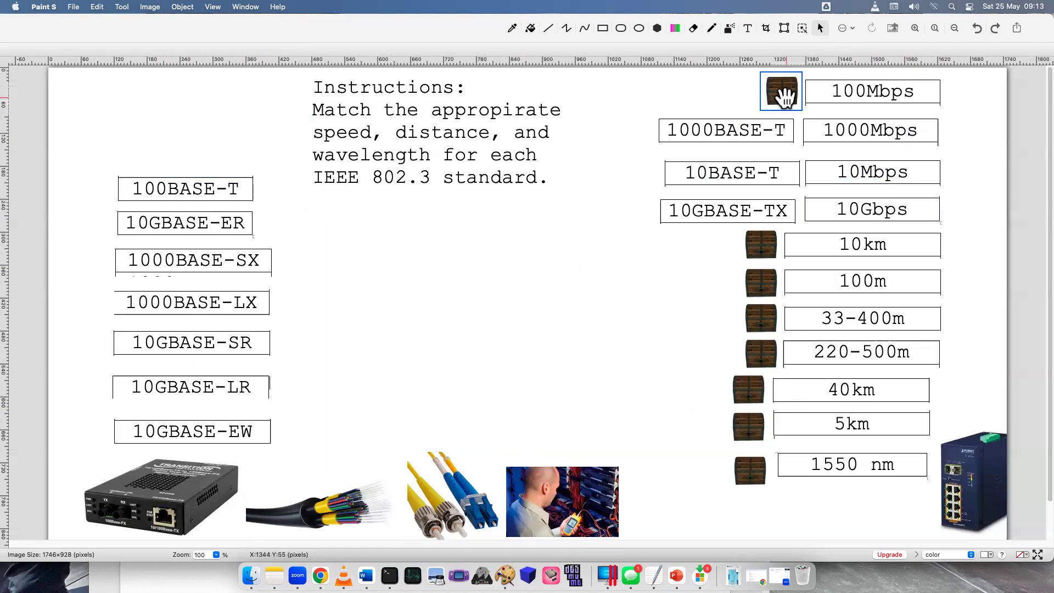
# - Delete the chest beside 100Mbps and put the 100BASE-T label in its place
pyautogui.click(784, 92)
pyautogui.rightClick(788, 101)
pyautogui.click(866, 139)
pyautogui.moveTo(206, 192); pyautogui.dragTo(742, 100)
pyautogui.click(600, 278)
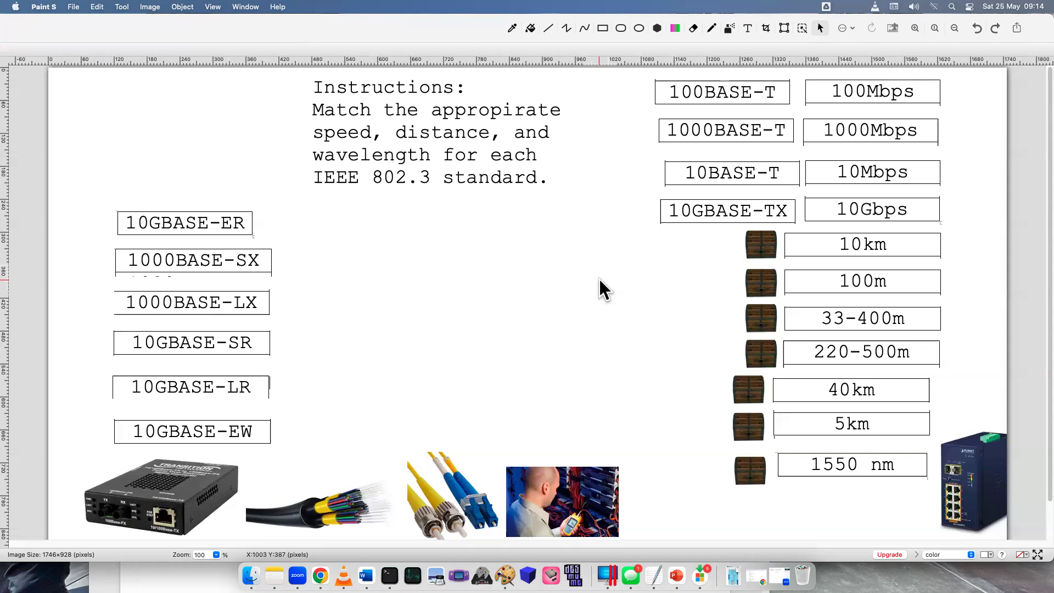
# - Select the 10GBASE-ER, 1000BASE-SX and 1000BASE-LX label boxes in turn
pyautogui.click(205, 217)
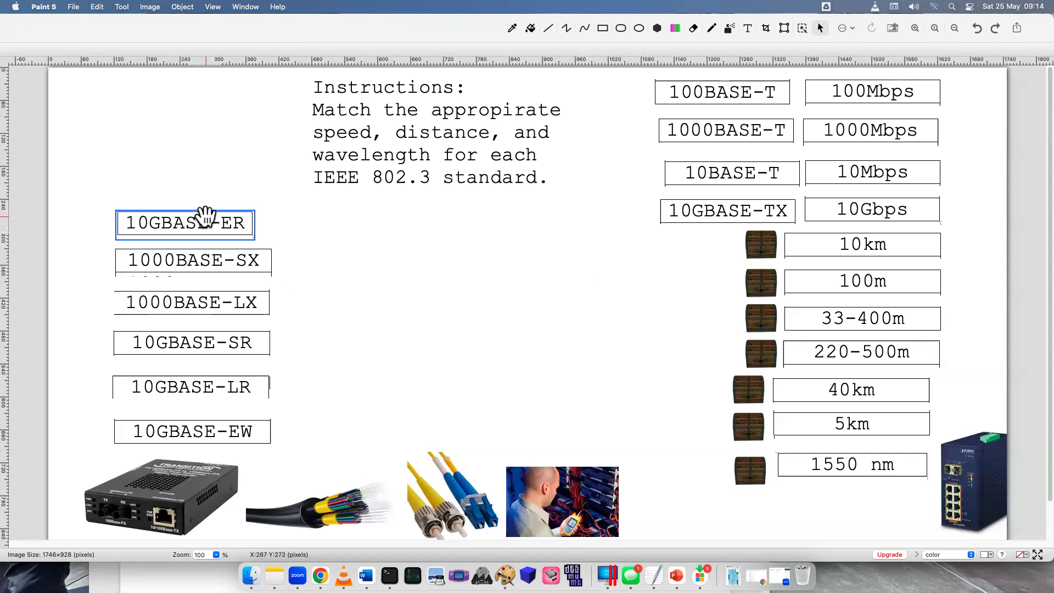
pyautogui.click(226, 265)
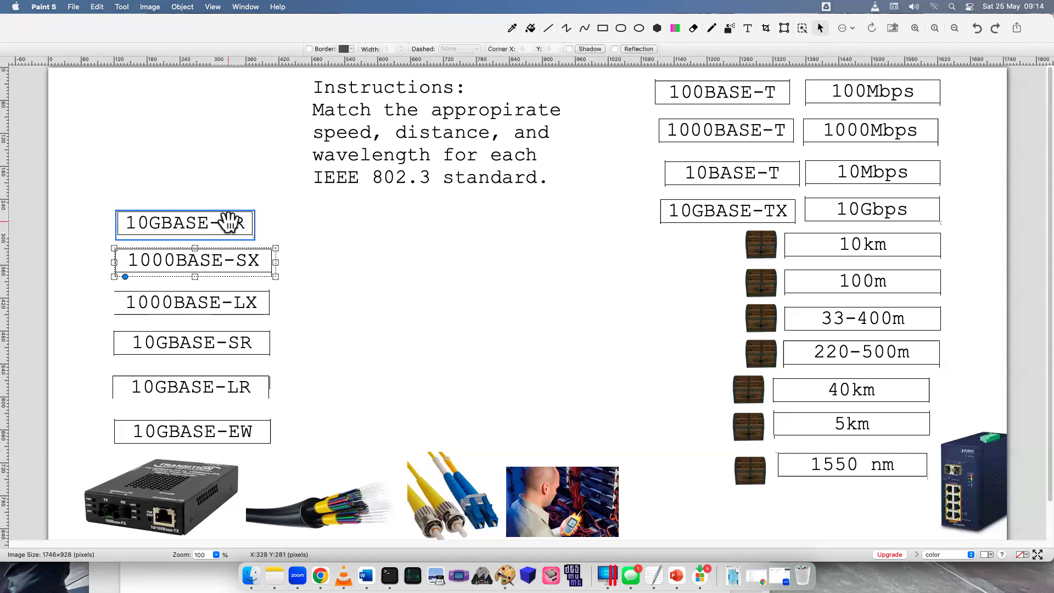
pyautogui.click(241, 281)
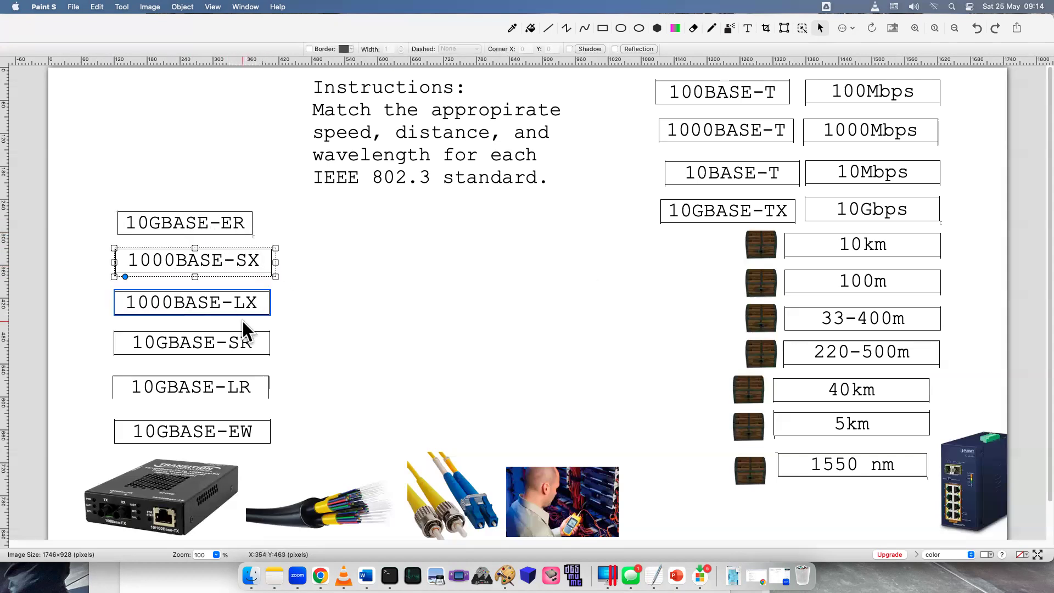
pyautogui.click(240, 291)
pyautogui.click(225, 255)
pyautogui.click(231, 222)
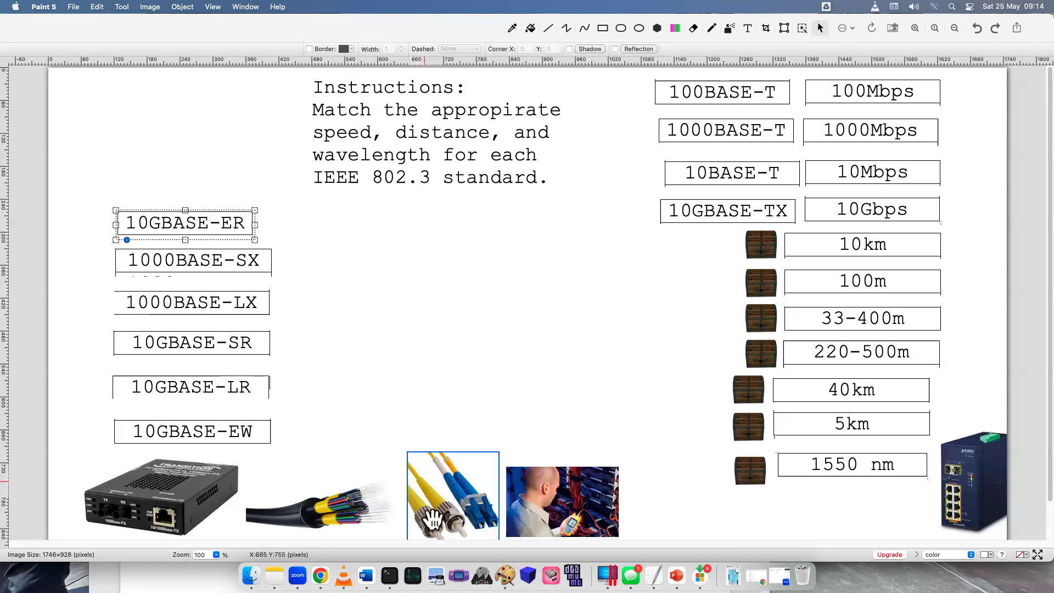
# - Switch to the Fiber PBQ document in Word and scroll through its table
pyautogui.click(353, 555)
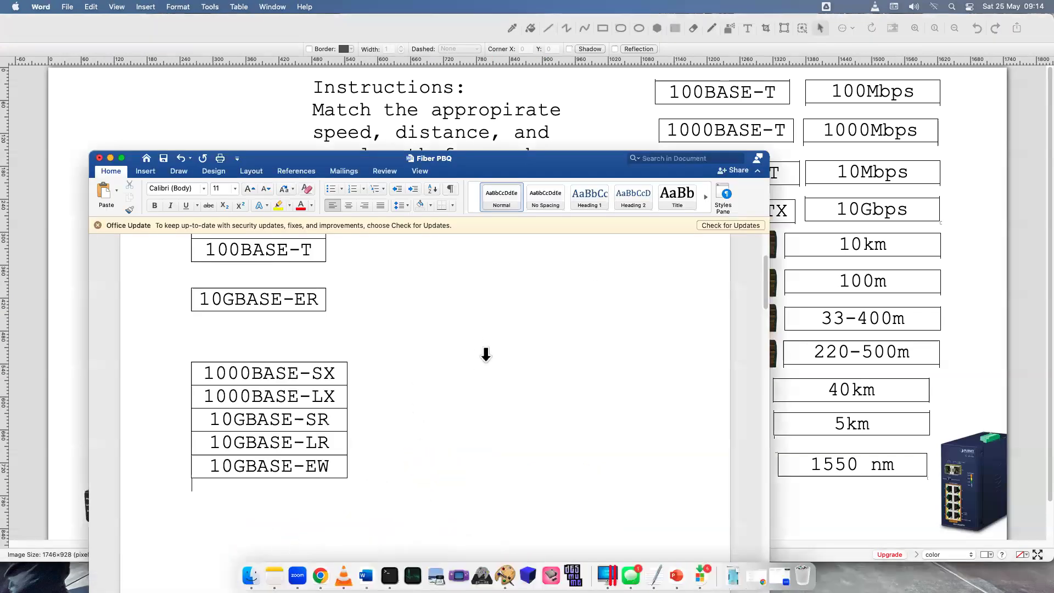
pyautogui.scroll(2, 485, 353)
pyautogui.scroll(-5, 481, 362)
pyautogui.scroll(-10, 487, 363)
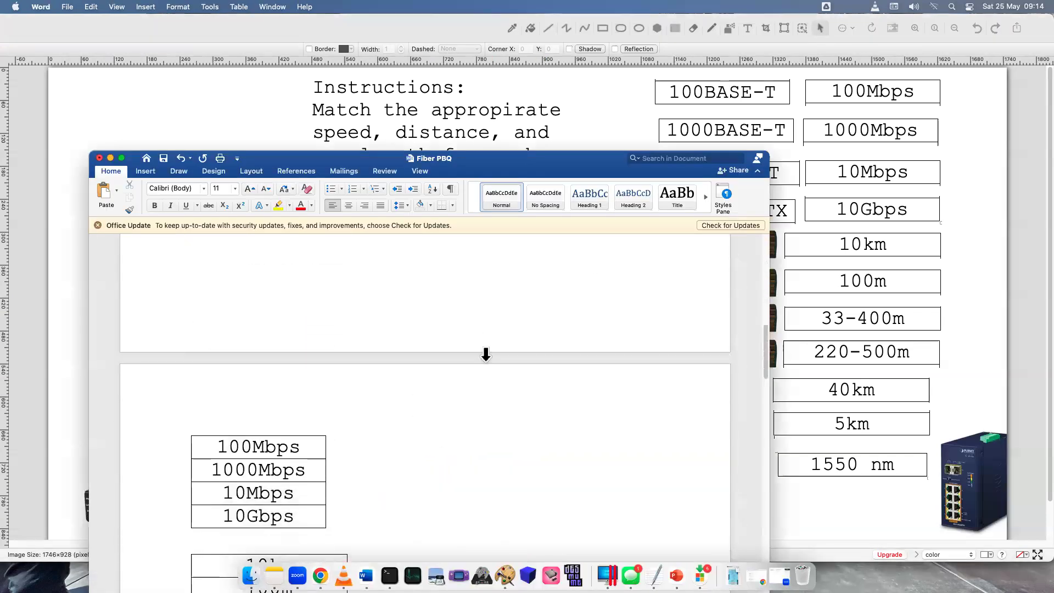
pyautogui.scroll(-8, 487, 363)
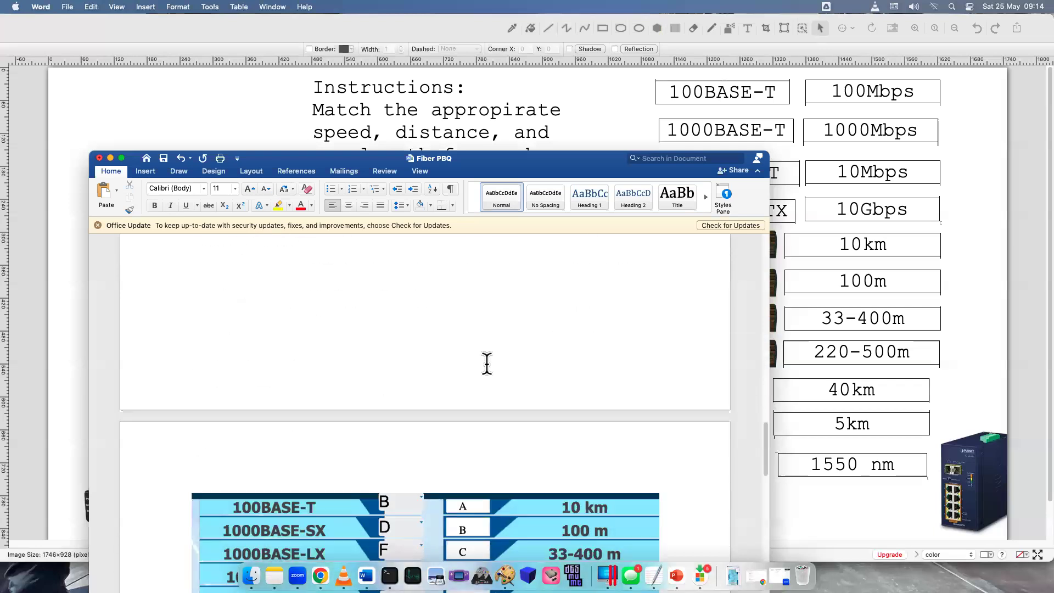
pyautogui.scroll(-2, 447, 431)
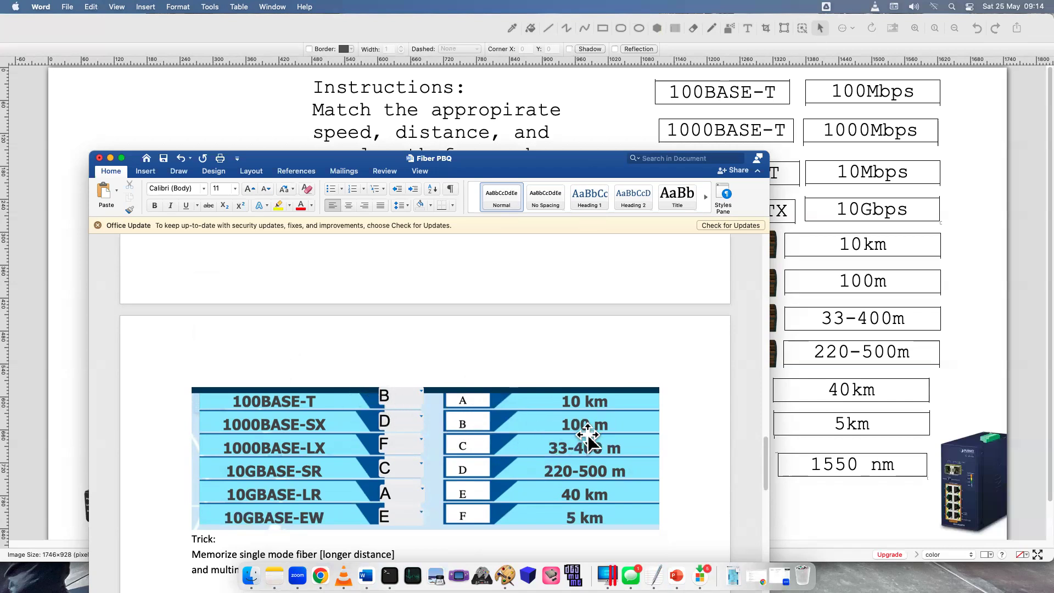
# - Move the answer key window up and down to compare, then park it at the screen bottom
pyautogui.moveTo(565, 157); pyautogui.dragTo(556, 287)
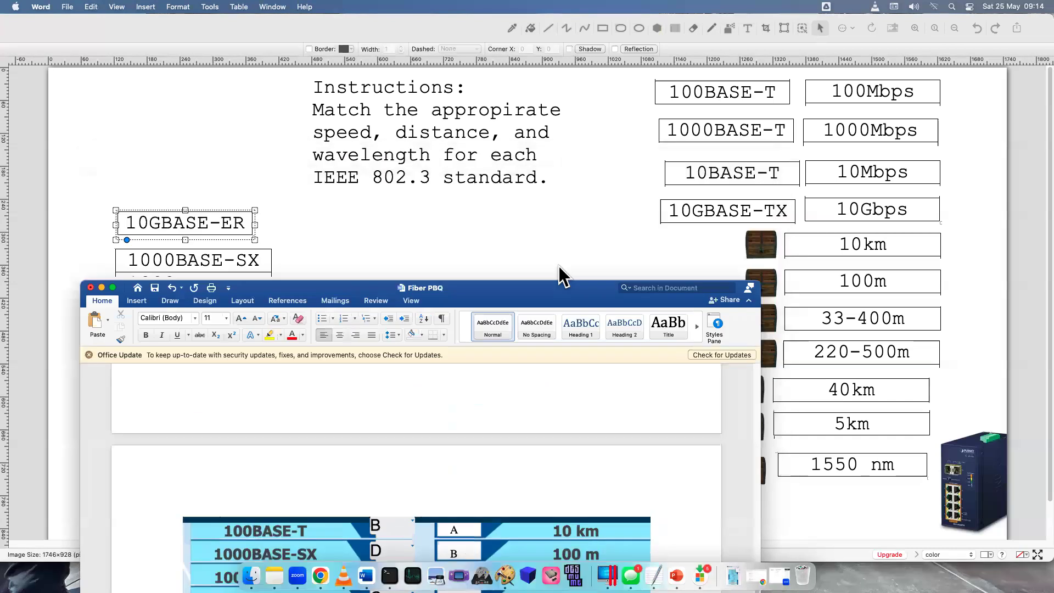
pyautogui.moveTo(538, 337); pyautogui.dragTo(537, 530)
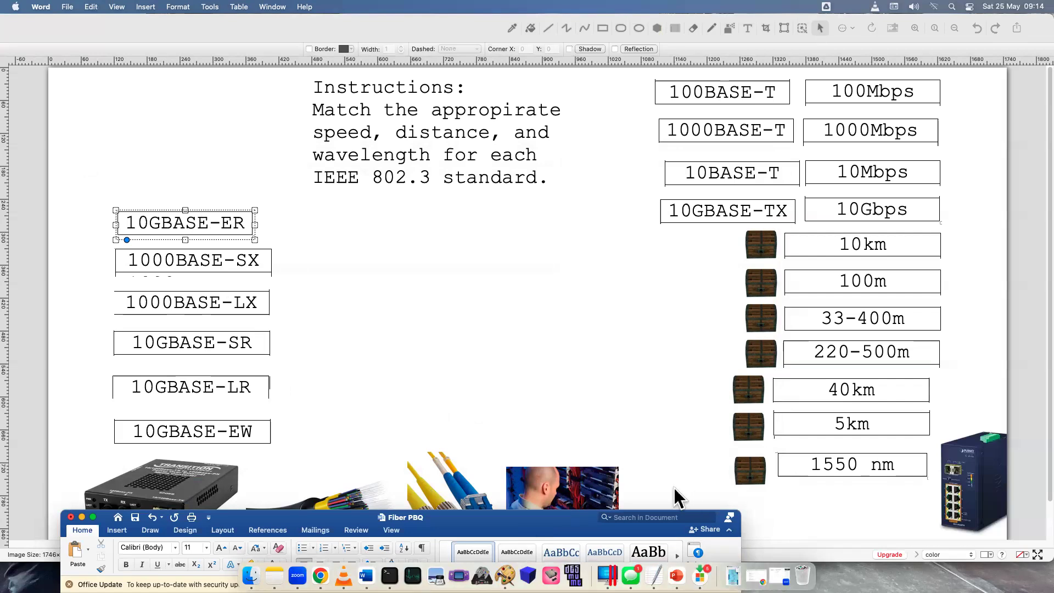
pyautogui.moveTo(555, 522)
pyautogui.mouseDown()
pyautogui.moveTo(532, 497)
pyautogui.moveTo(553, 176)
pyautogui.mouseUp()
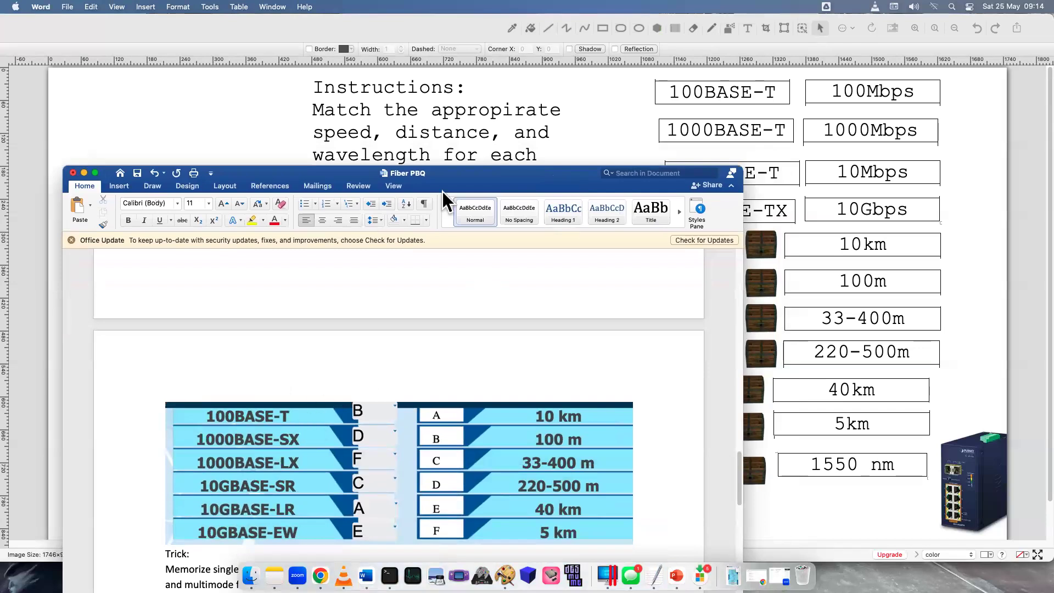
pyautogui.moveTo(471, 175)
pyautogui.mouseDown()
pyautogui.moveTo(438, 389)
pyautogui.moveTo(439, 489)
pyautogui.moveTo(478, 134)
pyautogui.moveTo(457, 349)
pyautogui.mouseUp()
pyautogui.moveTo(457, 384)
pyautogui.mouseDown()
pyautogui.moveTo(477, 124)
pyautogui.moveTo(485, 491)
pyautogui.mouseUp()
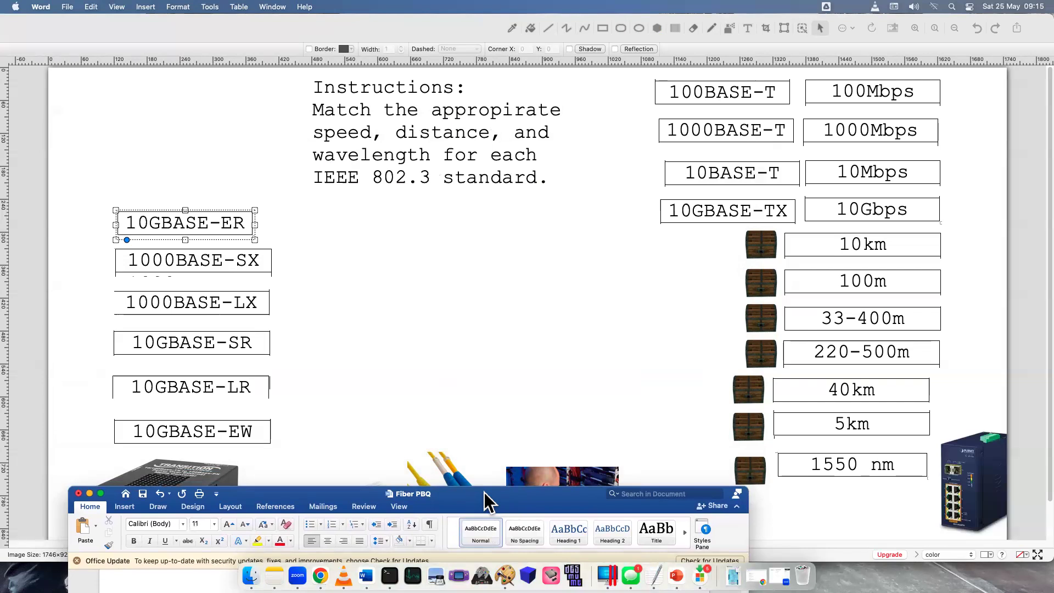
pyautogui.moveTo(485, 493); pyautogui.dragTo(487, 175)
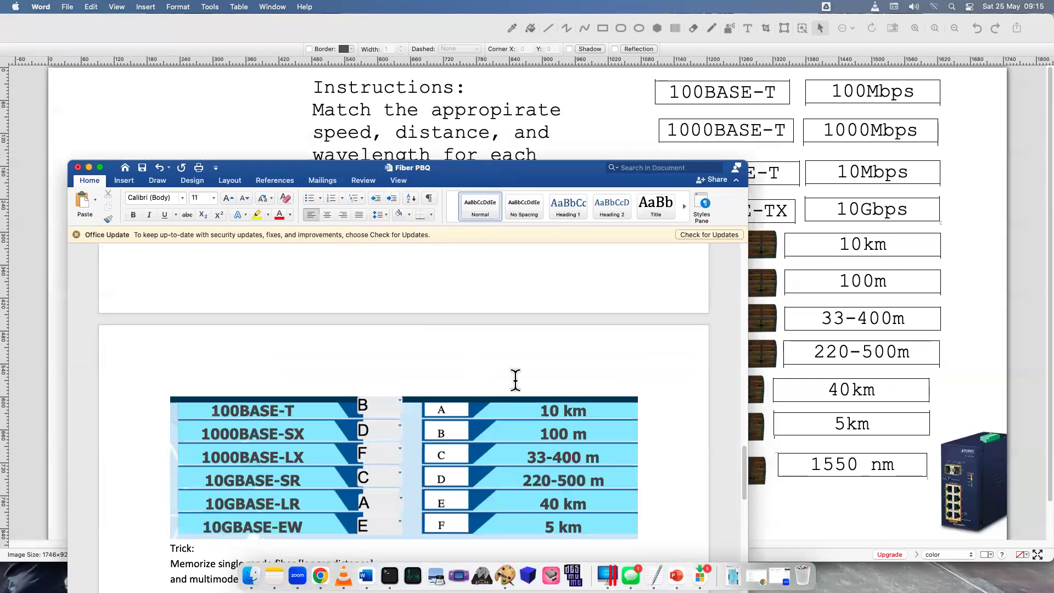
pyautogui.moveTo(572, 175); pyautogui.dragTo(585, 532)
# - Cut the 10GBASE-ER label from the worksheet
pyautogui.click(759, 345)
pyautogui.rightClick(760, 349)
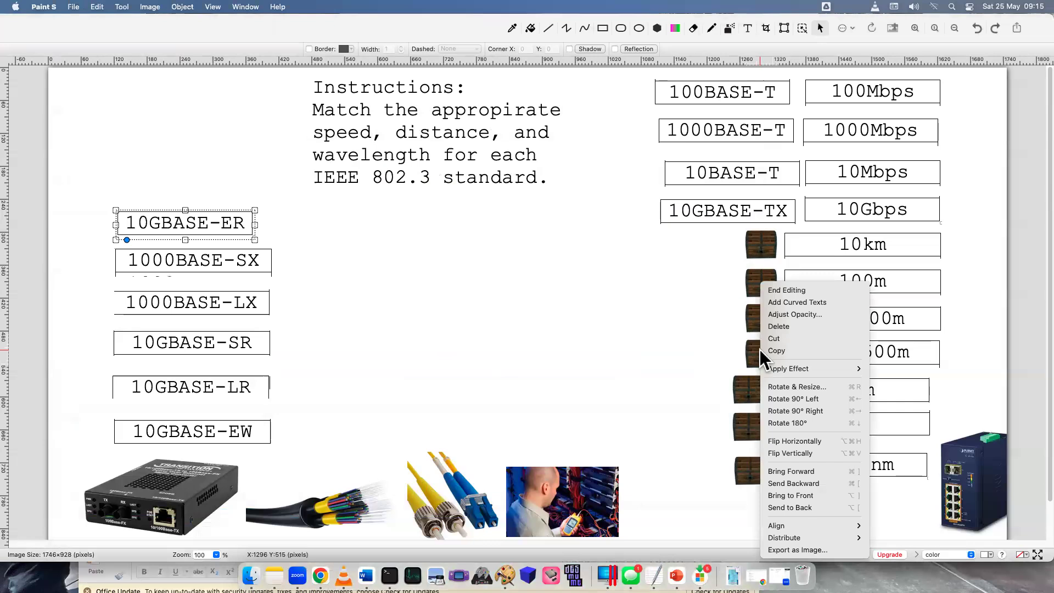
pyautogui.click(824, 328)
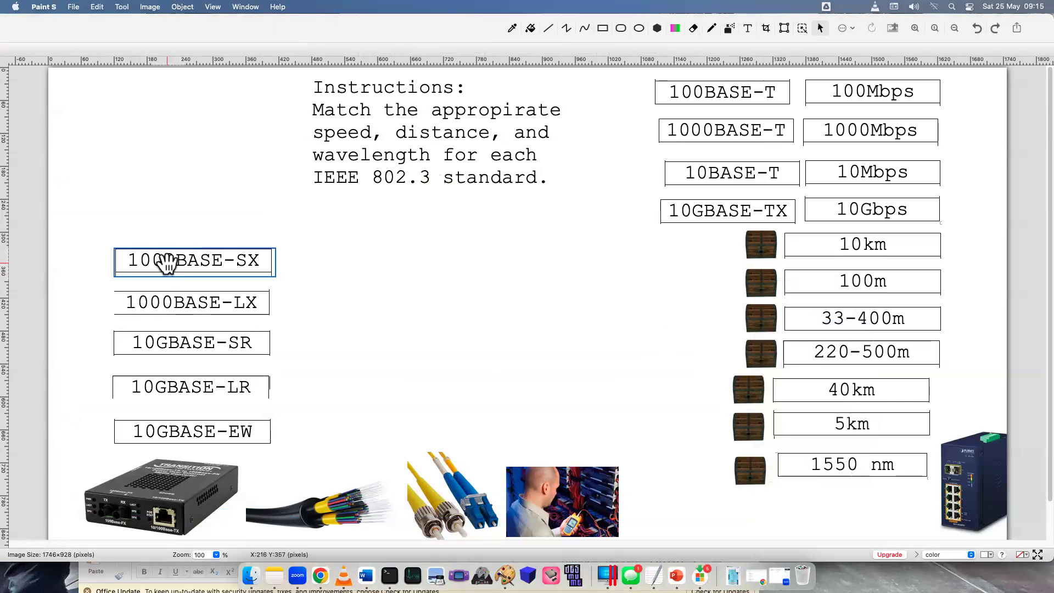
# - Replace the chest by 220-500m with the 1000BASE-SX label and bring back the Word answer key
pyautogui.rightClick(769, 350)
pyautogui.click(816, 328)
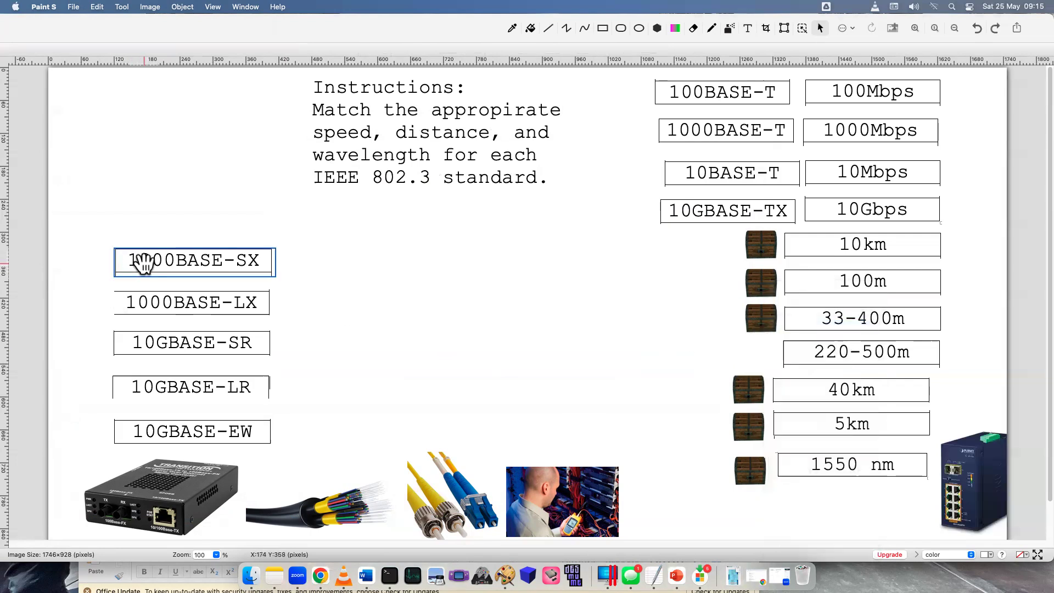
pyautogui.moveTo(263, 259); pyautogui.dragTo(661, 353)
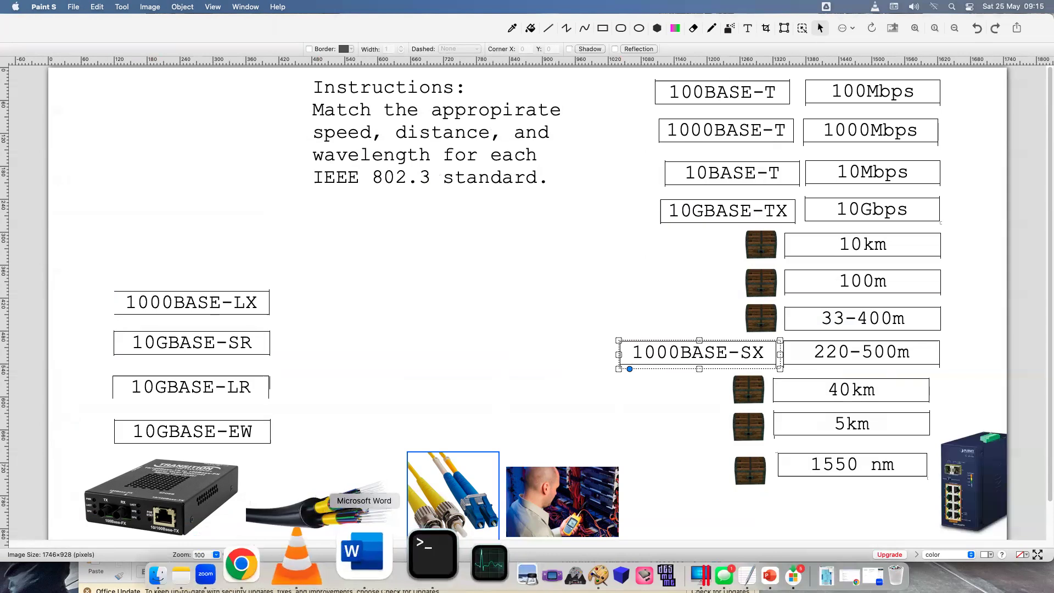
pyautogui.click(364, 554)
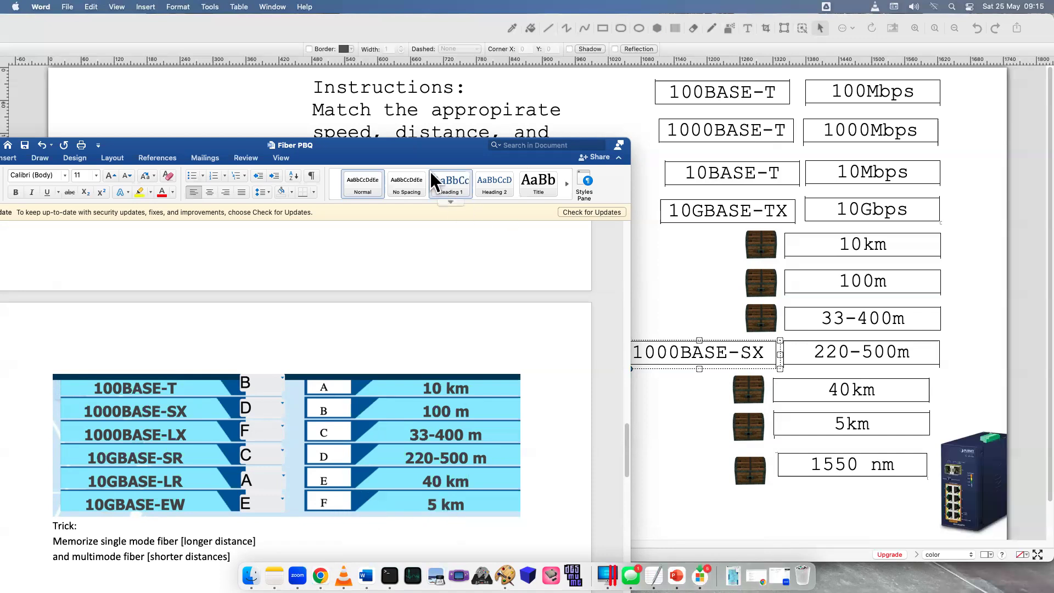
# - Lower the answer key, cut the chest beside 5km, and drag 1000BASE-LX next to the 5km box
pyautogui.moveTo(441, 149); pyautogui.dragTo(470, 513)
pyautogui.click(743, 440)
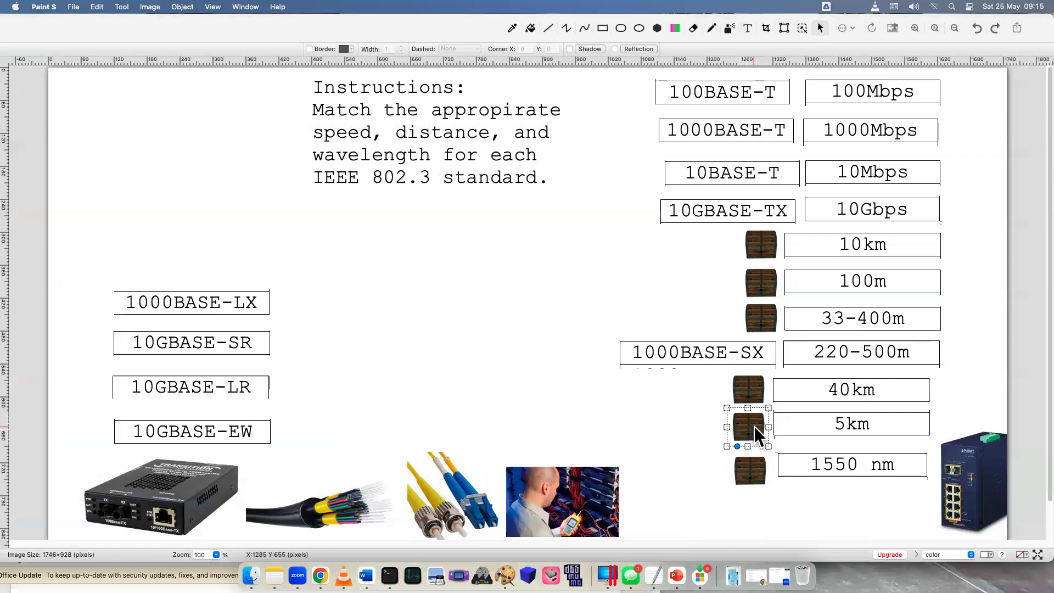
pyautogui.rightClick(754, 426)
pyautogui.click(800, 335)
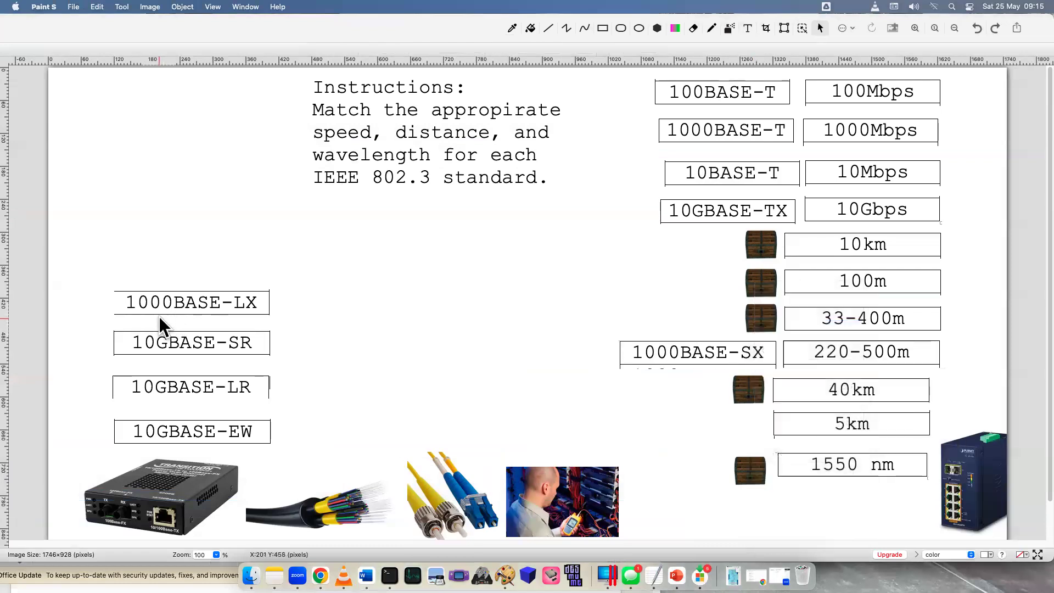
pyautogui.click(176, 303)
pyautogui.moveTo(175, 304); pyautogui.dragTo(670, 426)
pyautogui.click(471, 365)
pyautogui.click(130, 347)
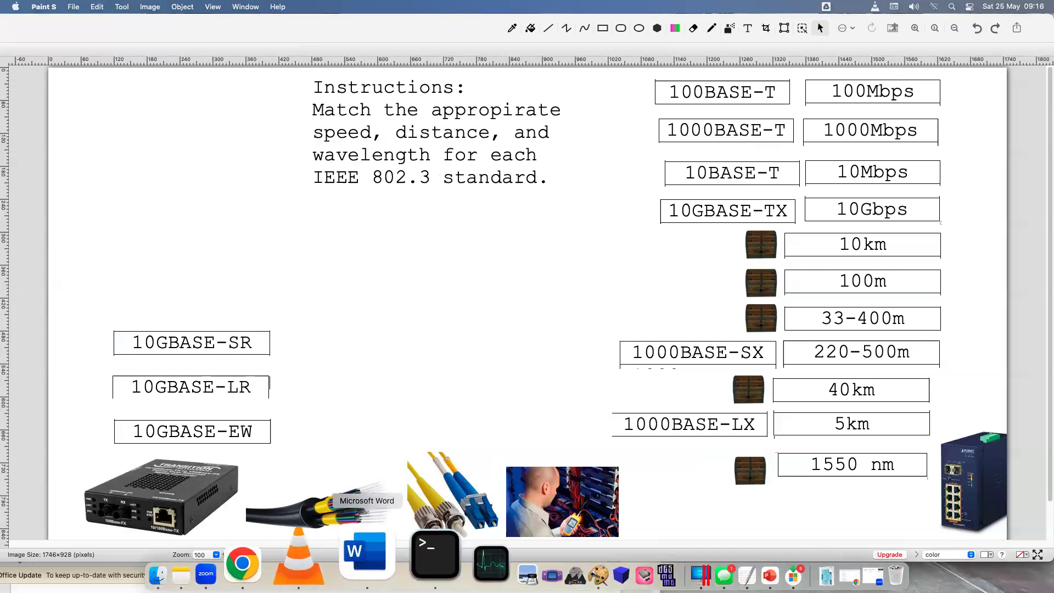
# - Bring up the Word answer key to read its table, then move it aside
pyautogui.click(366, 554)
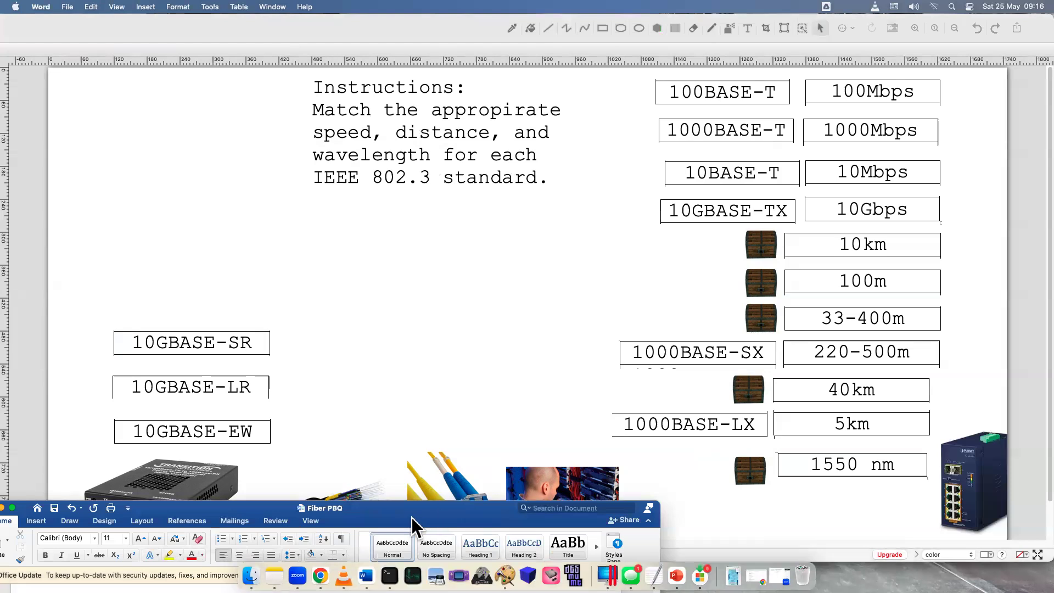
pyautogui.moveTo(438, 217); pyautogui.dragTo(505, 161)
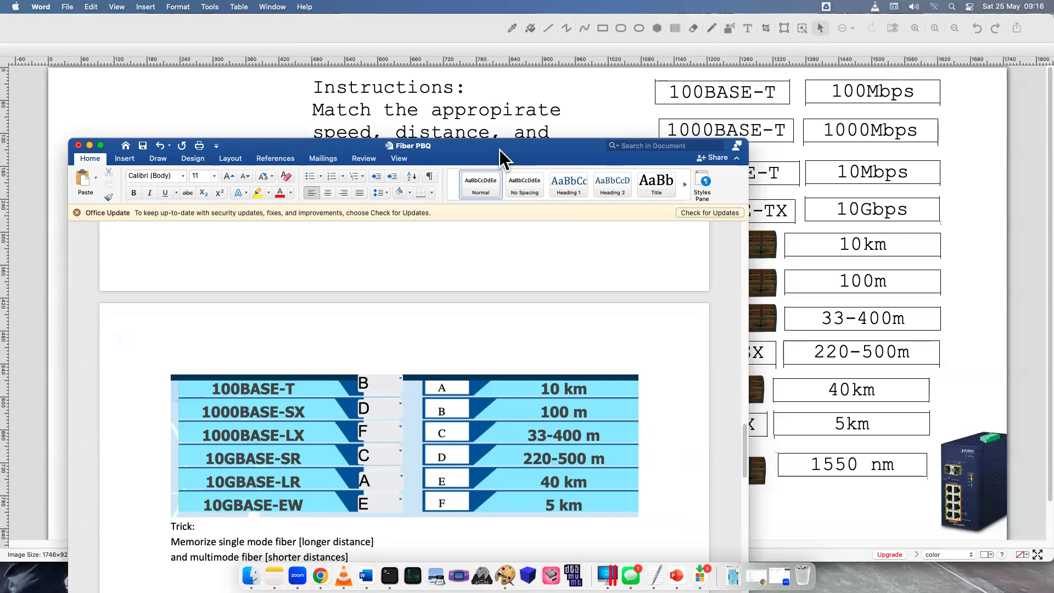
pyautogui.moveTo(499, 149); pyautogui.dragTo(479, 521)
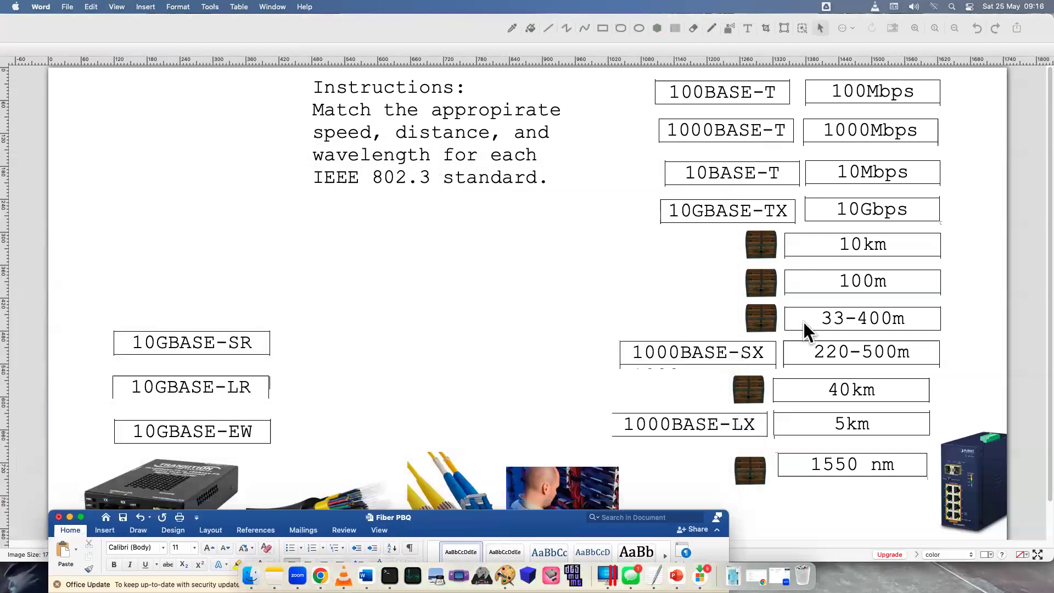
# - Cut the chest beside 33-400m and set the 10GBASE-SR label in its place
pyautogui.click(756, 312)
pyautogui.rightClick(766, 311)
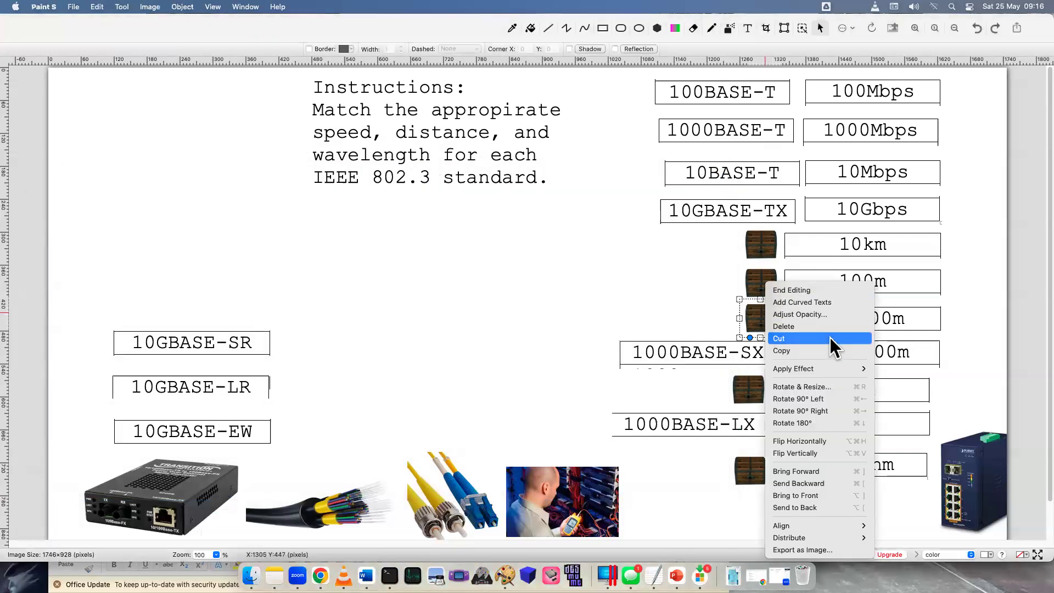
pyautogui.click(812, 327)
pyautogui.click(202, 336)
pyautogui.moveTo(202, 339); pyautogui.dragTo(704, 318)
pyautogui.click(518, 318)
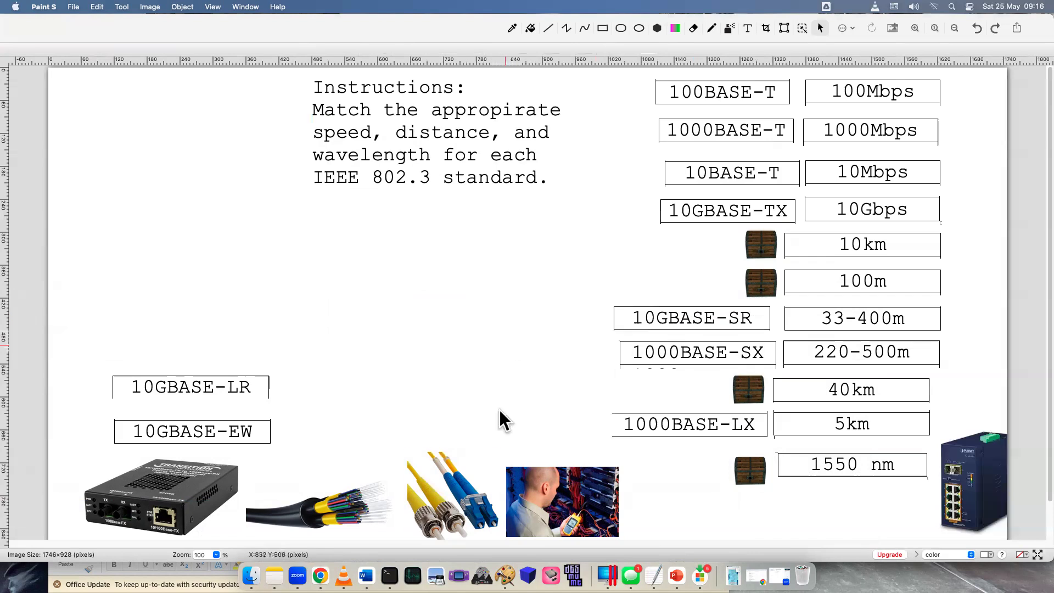
# - Check the Word answer key, then swap the chest beside 10km for the 10GBASE-LR label
pyautogui.click(366, 551)
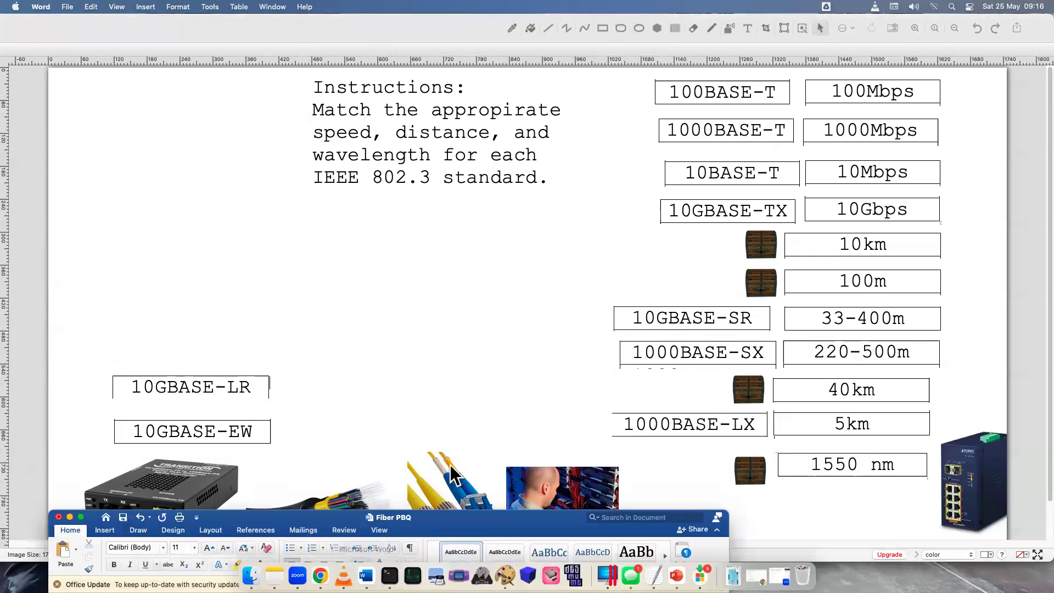
pyautogui.moveTo(480, 513); pyautogui.dragTo(493, 532)
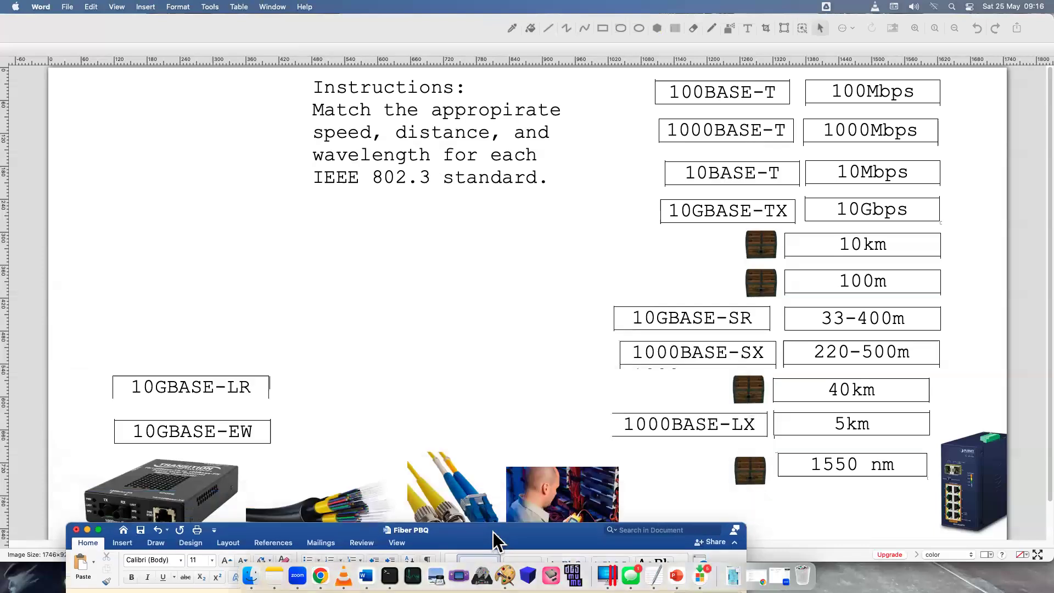
pyautogui.click(773, 245)
pyautogui.click(763, 244)
pyautogui.rightClick(767, 245)
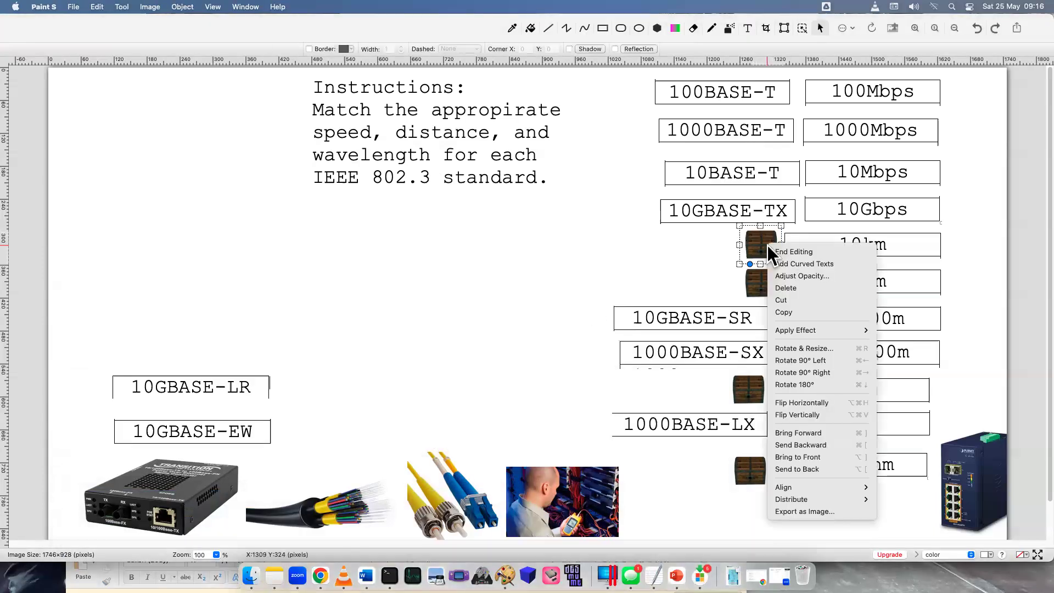
pyautogui.click(815, 289)
pyautogui.moveTo(211, 394); pyautogui.dragTo(707, 249)
pyautogui.click(532, 293)
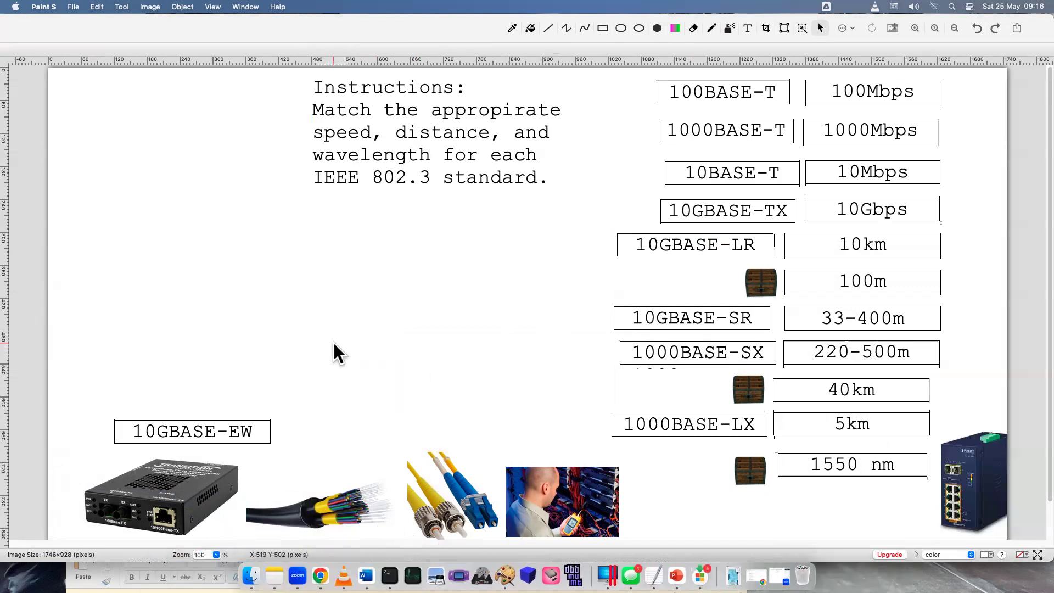
# - Read the Word answer key, then undo an accidental deletion to restore the 10GBASE-EW box
pyautogui.click(230, 431)
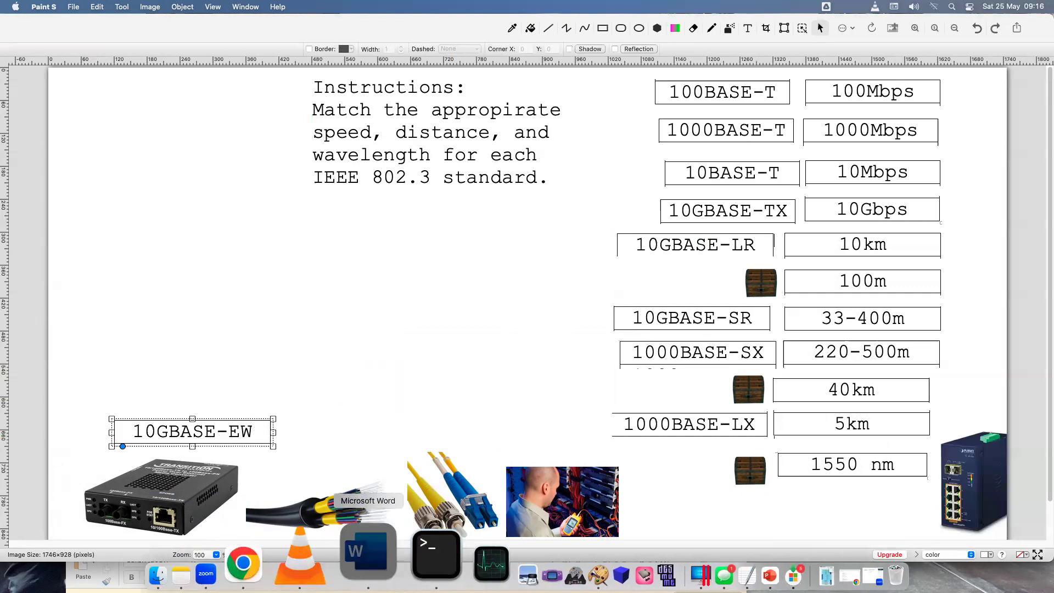
pyautogui.click(366, 553)
pyautogui.moveTo(535, 541); pyautogui.dragTo(554, 105)
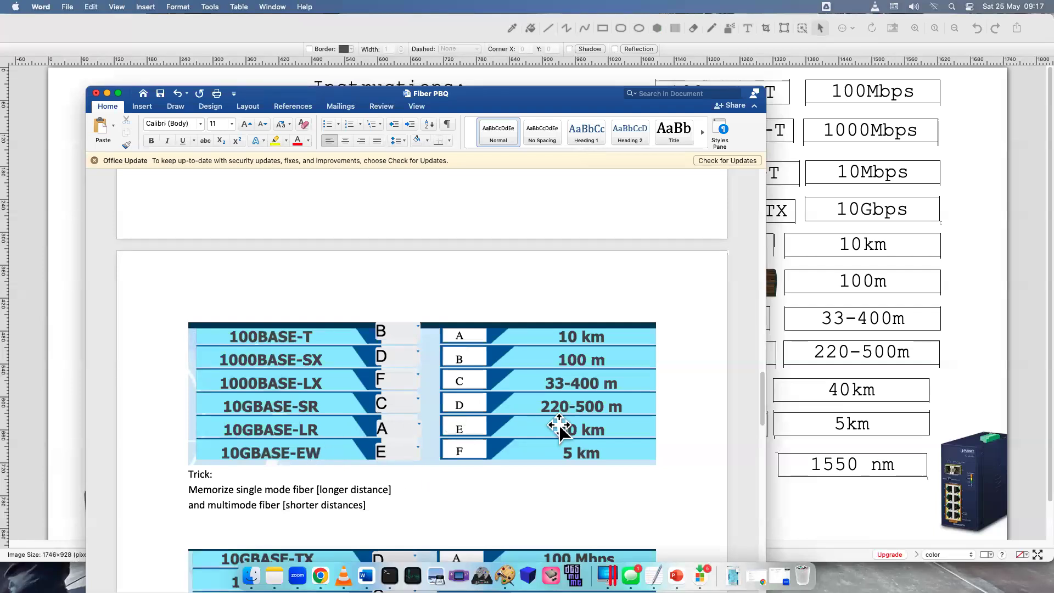
pyautogui.moveTo(555, 97)
pyautogui.mouseDown()
pyautogui.moveTo(589, 182)
pyautogui.moveTo(559, 533)
pyautogui.mouseUp()
pyautogui.click(755, 363)
pyautogui.rightClick(750, 383)
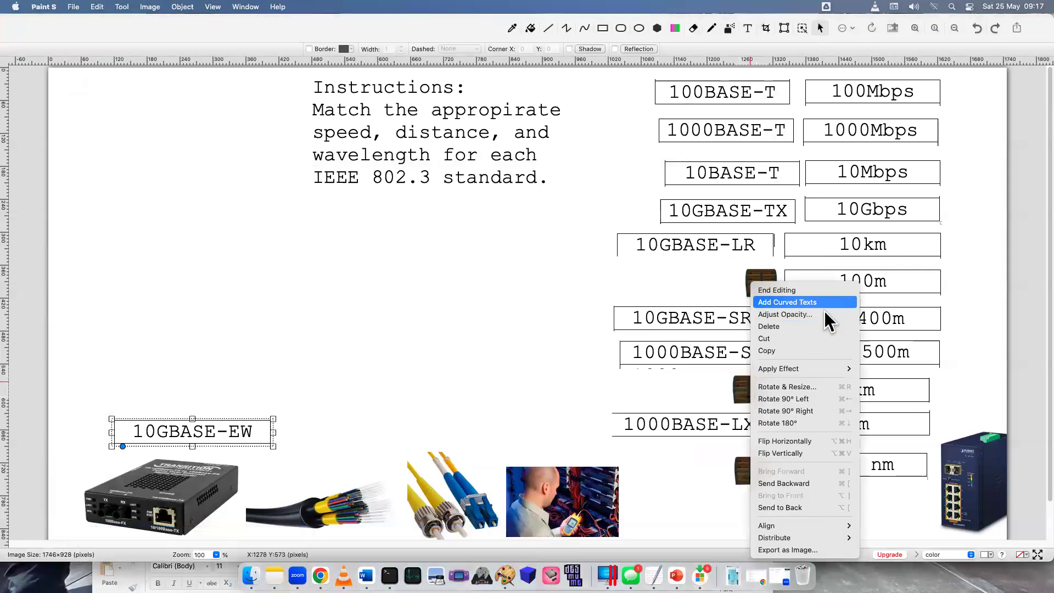
pyautogui.click(805, 328)
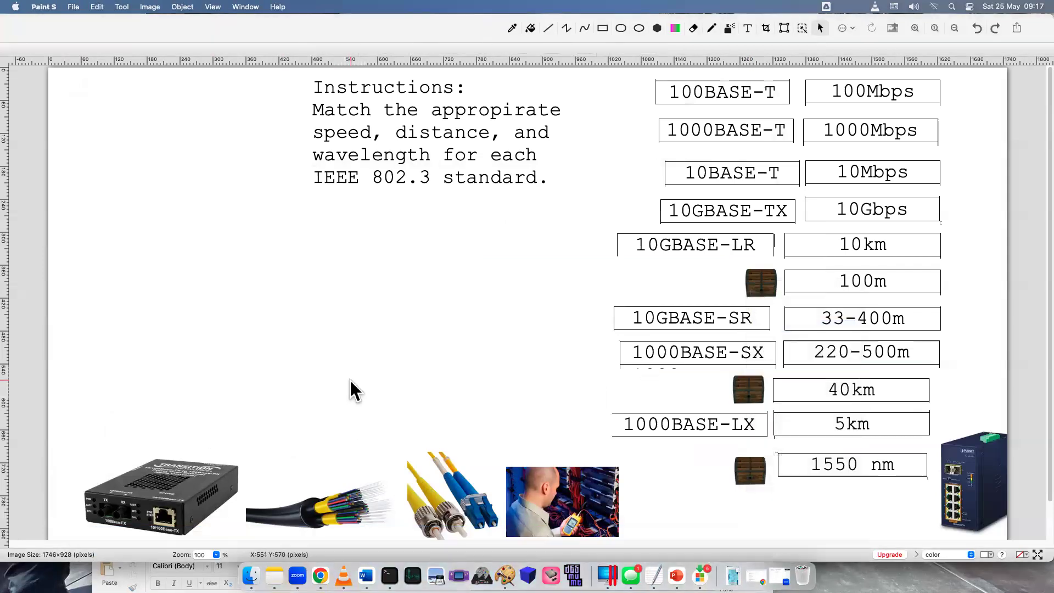
pyautogui.press('super+z')
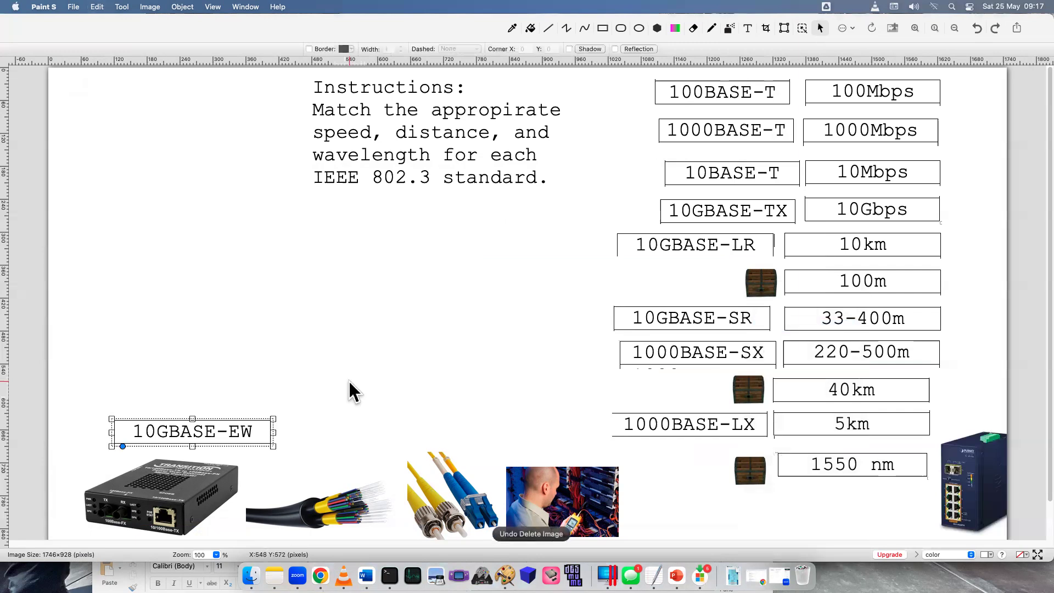
# - Delete the chest beside 40km and drag the 10GBASE-EW label into its place
pyautogui.click(763, 379)
pyautogui.rightClick(752, 389)
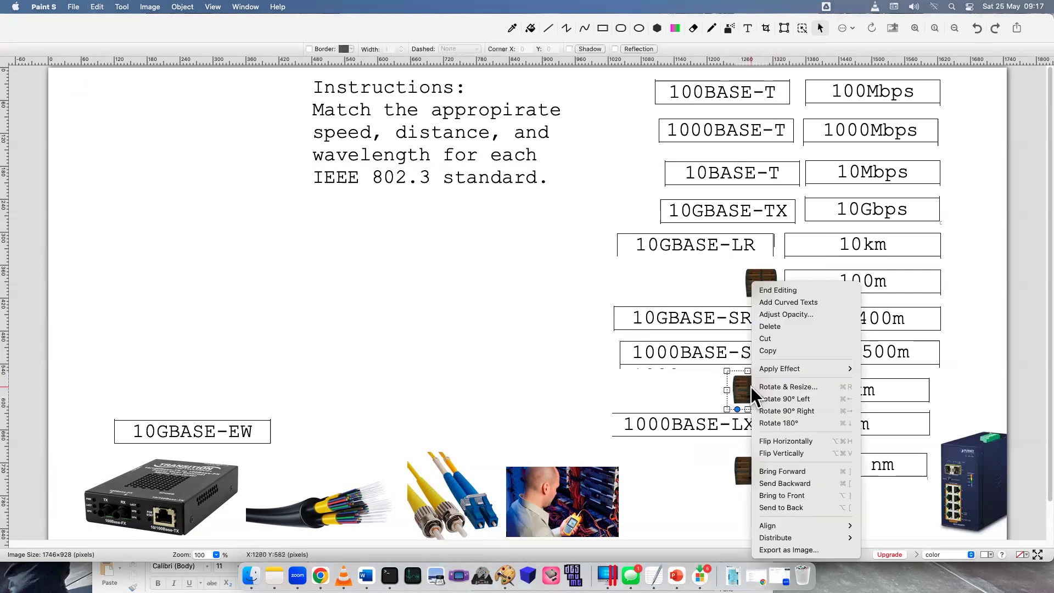
pyautogui.click(813, 327)
pyautogui.click(210, 435)
pyautogui.moveTo(210, 435); pyautogui.dragTo(696, 390)
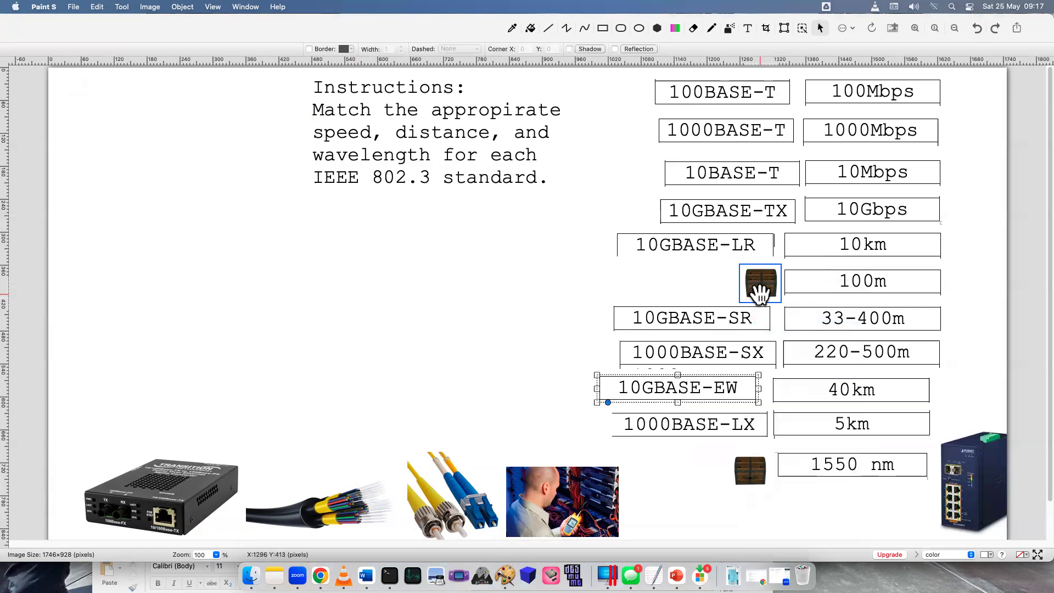
# - Drag the chest placeholder away from the 100m box and delete it
pyautogui.moveTo(760, 291); pyautogui.dragTo(613, 112)
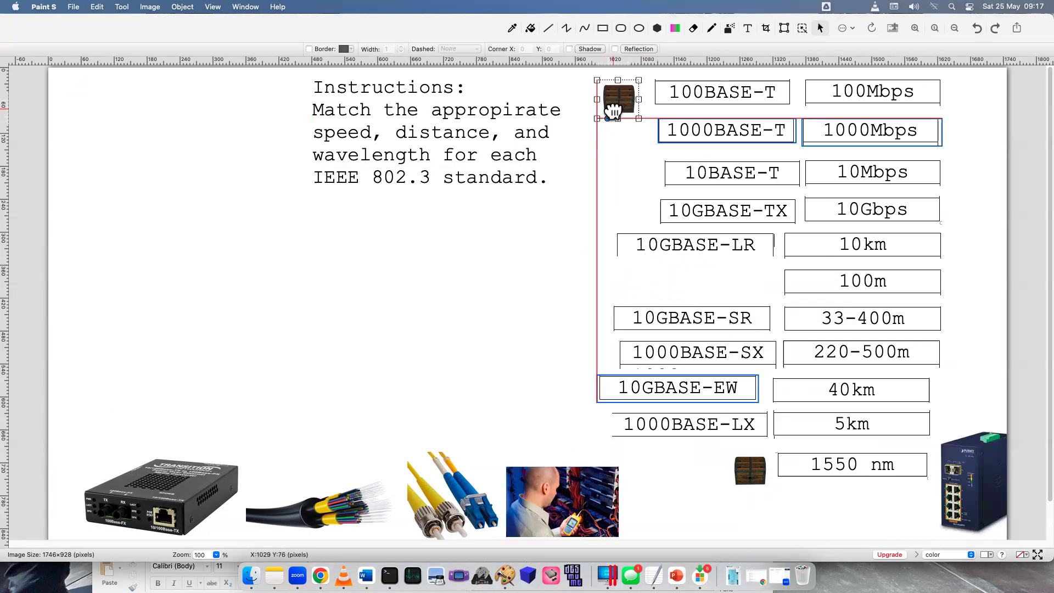
pyautogui.moveTo(614, 112); pyautogui.dragTo(522, 280)
pyautogui.rightClick(524, 281)
pyautogui.click(578, 330)
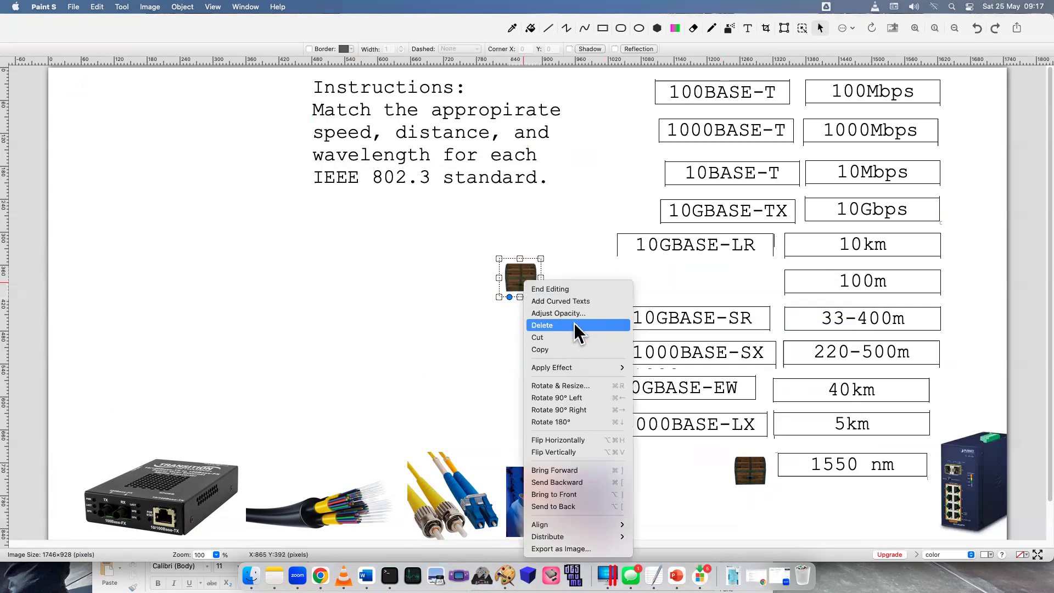
# - Paste a copy of the 100BASE-T label and place it beside the 100m box
pyautogui.click(760, 94)
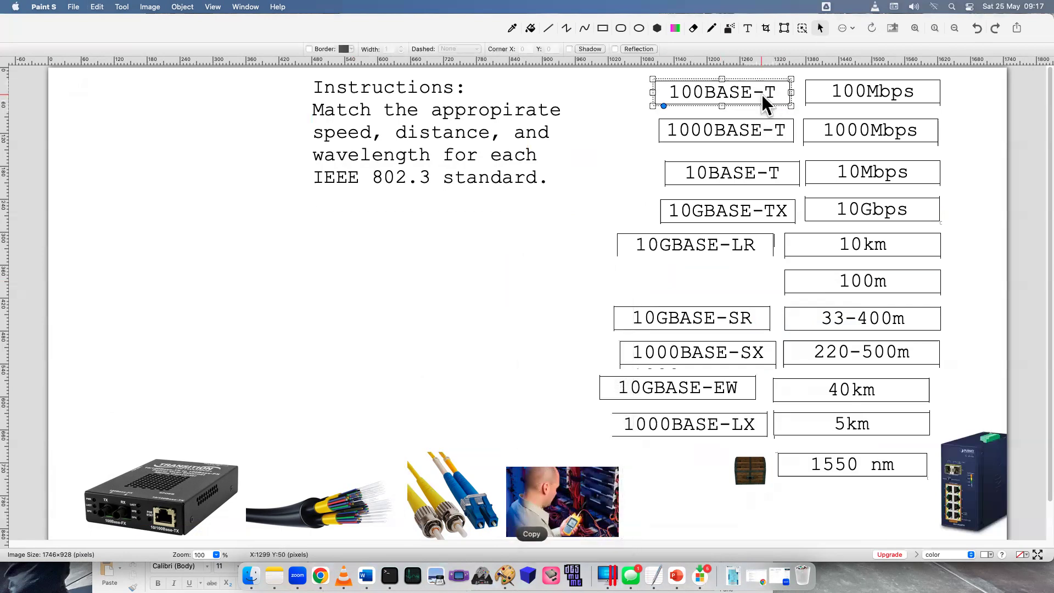
pyautogui.click(496, 316)
pyautogui.press('super+v')
pyautogui.moveTo(496, 316); pyautogui.dragTo(693, 279)
pyautogui.click(357, 341)
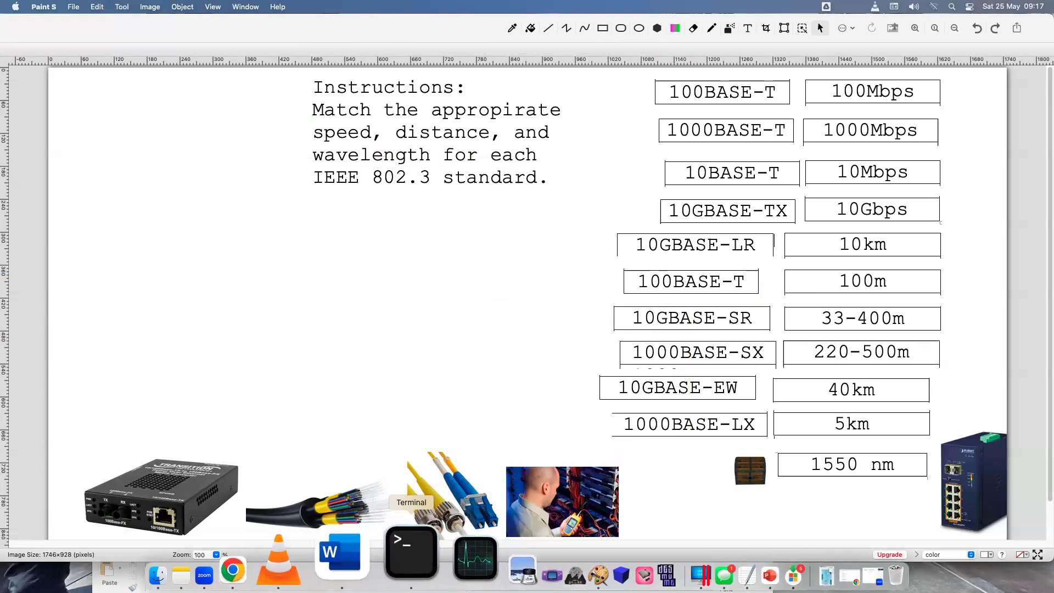
# - Check the 1550 nm wavelength in the Word reference, then move its window aside
pyautogui.click(373, 569)
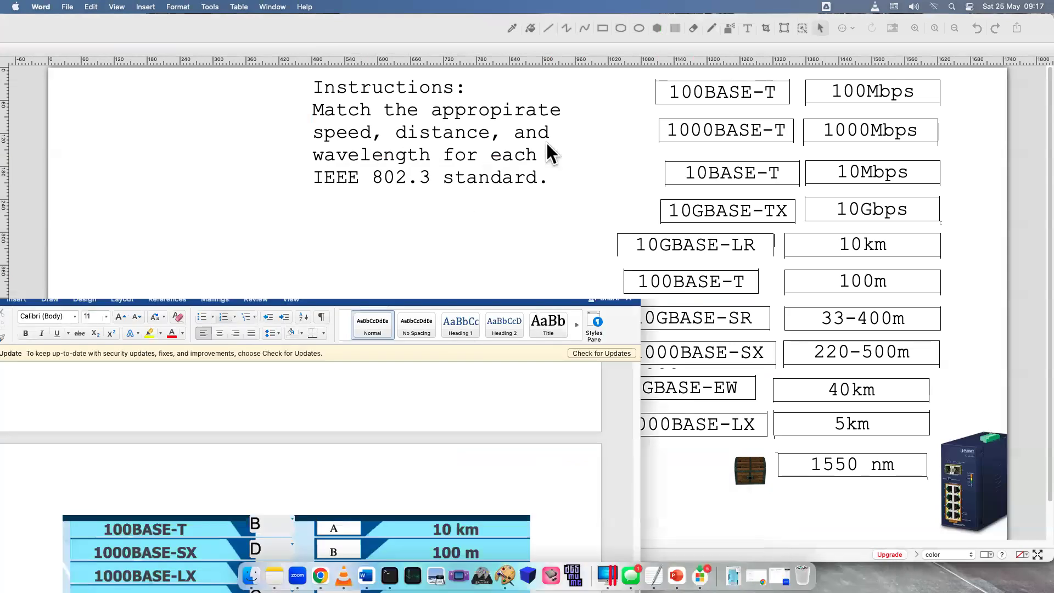
pyautogui.scroll(-15, 489, 397)
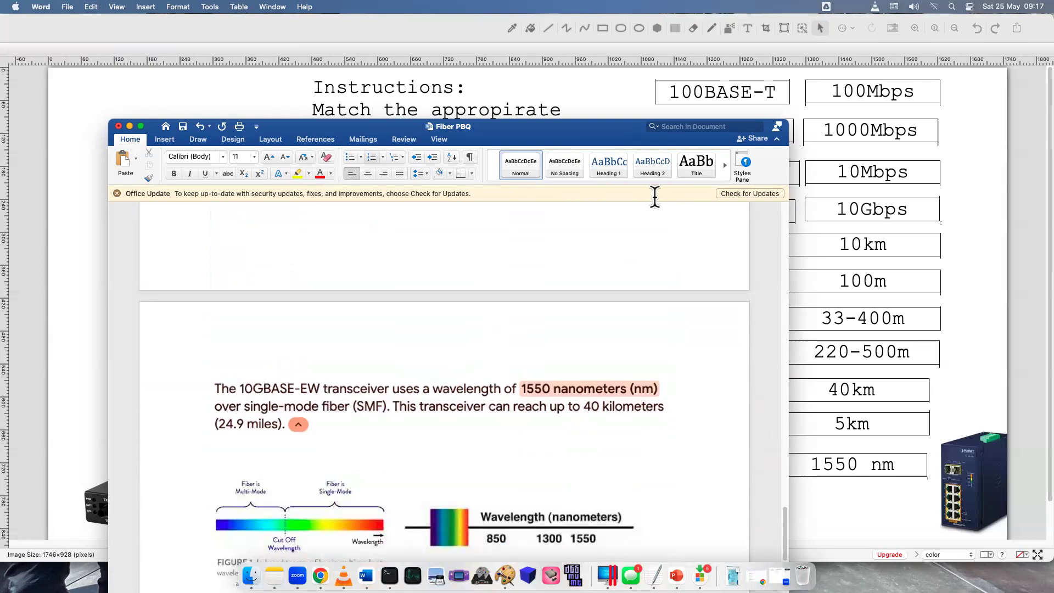
pyautogui.moveTo(582, 131); pyautogui.dragTo(515, 168)
pyautogui.moveTo(440, 339); pyautogui.dragTo(546, 521)
# - Paste a copy of the 10GBASE-EW label onto the matching worksheet
pyautogui.click(666, 384)
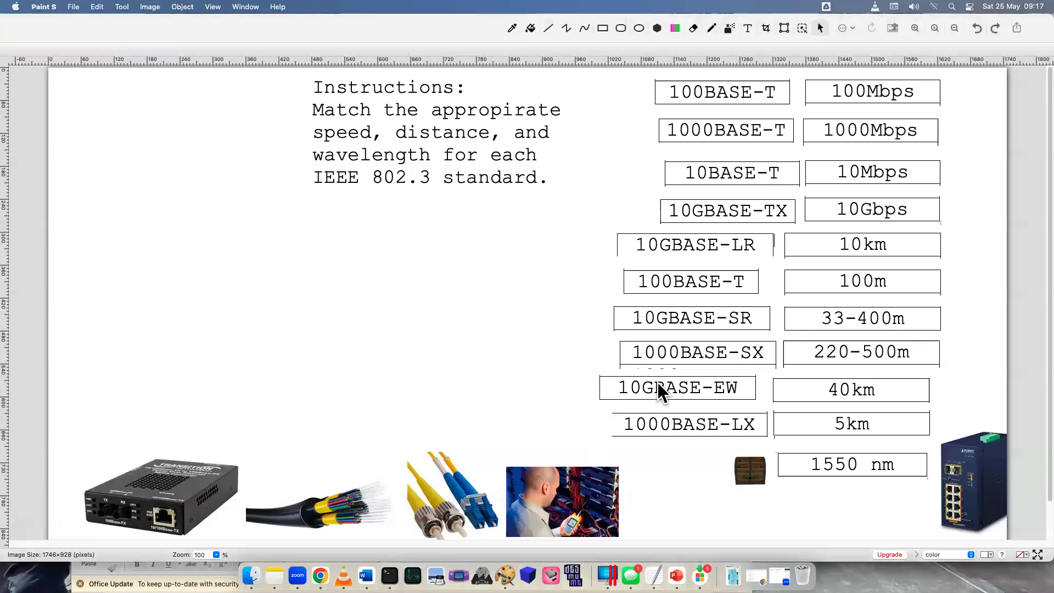
pyautogui.click(671, 384)
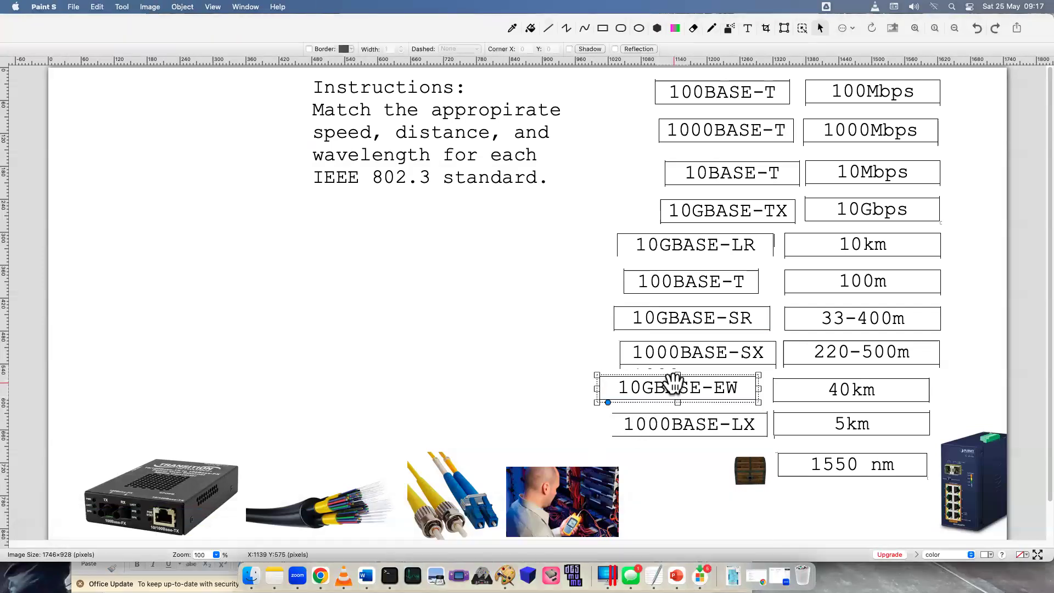
pyautogui.click(363, 322)
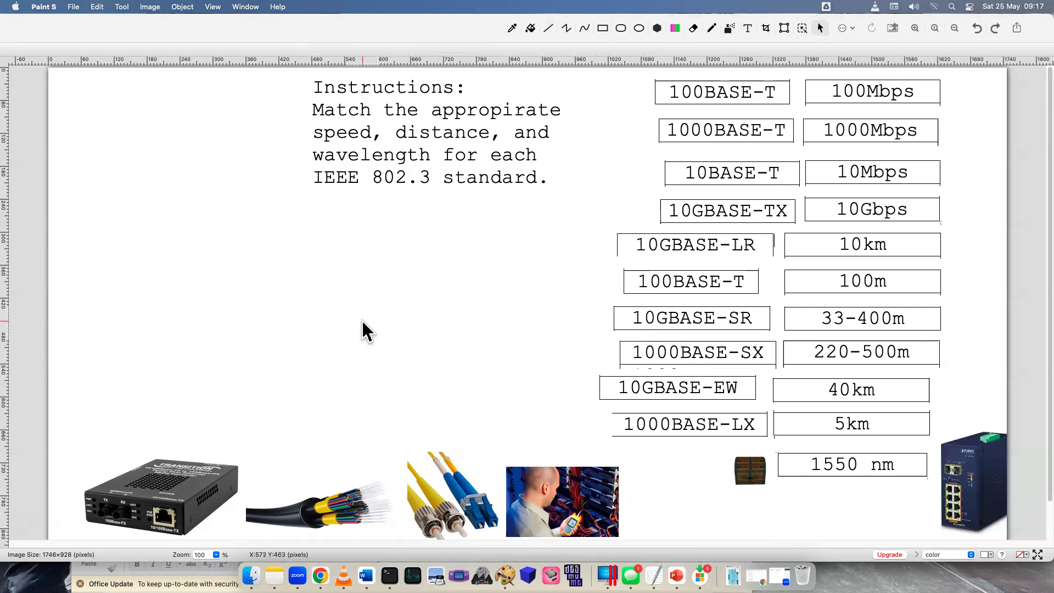
pyautogui.press('super+v')
# - Delete the chest placeholder by the 1550 nm box and line the 10GBASE-EW copy up there
pyautogui.click(750, 470)
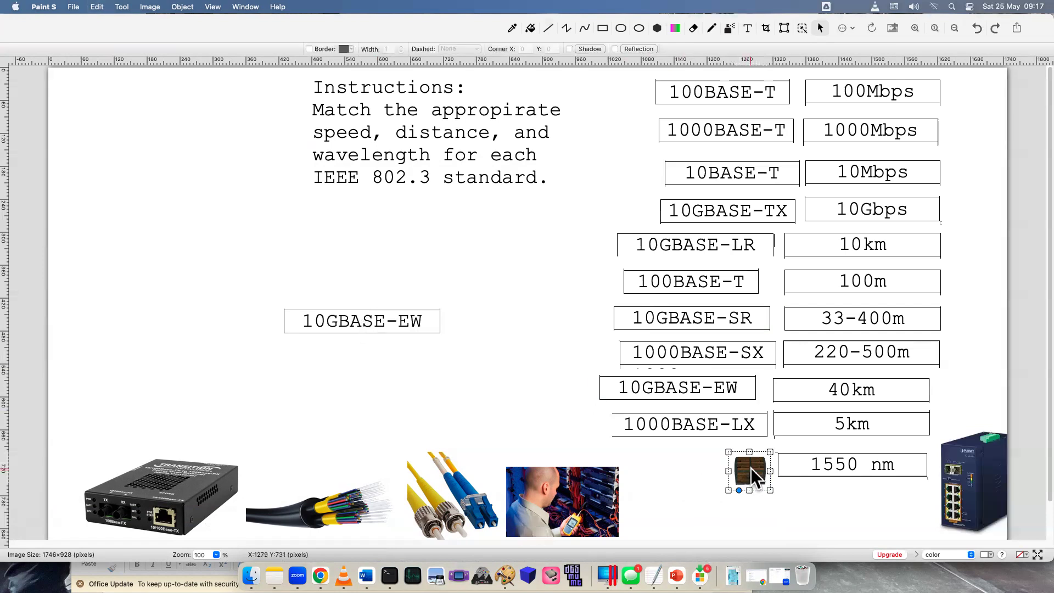
pyautogui.rightClick(751, 469)
pyautogui.click(818, 348)
pyautogui.moveTo(384, 331); pyautogui.dragTo(701, 467)
pyautogui.click(413, 327)
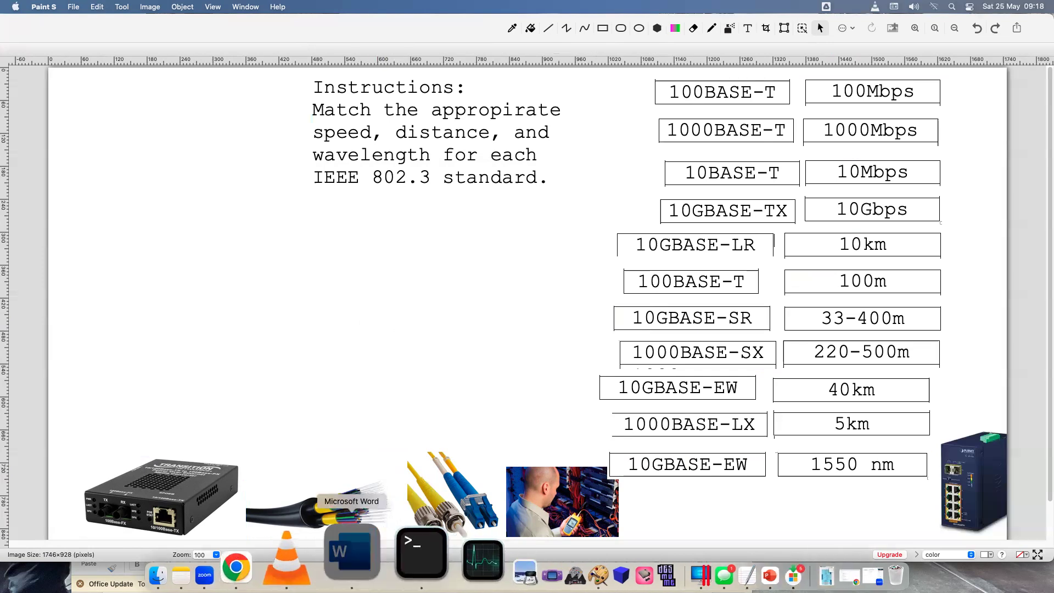
# - Move the Word window back up and scroll Fiber PBQ to the distance-matching table
pyautogui.click(366, 575)
pyautogui.moveTo(538, 516); pyautogui.dragTo(596, 127)
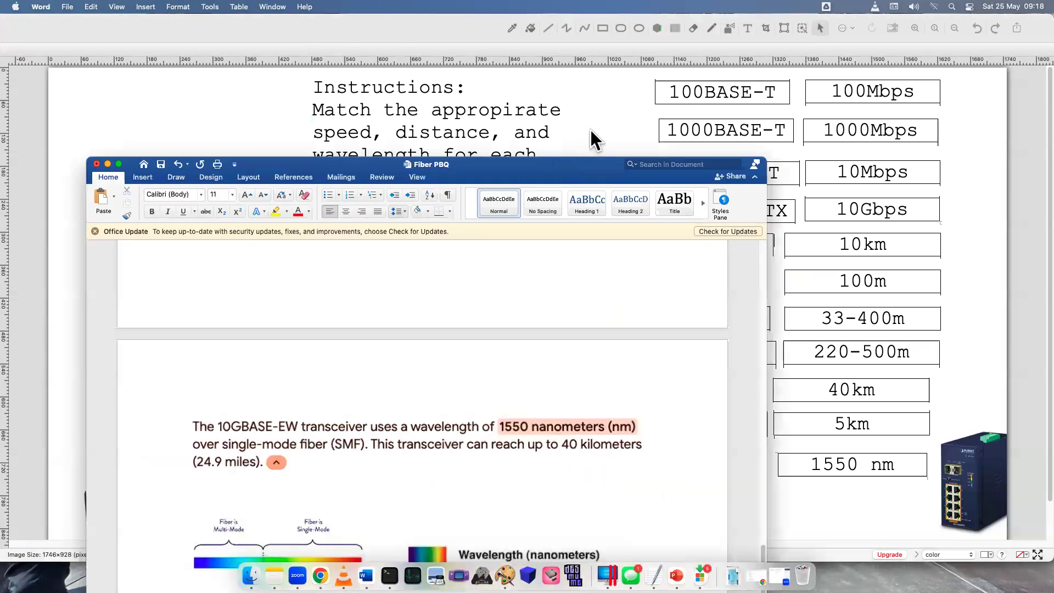
pyautogui.scroll(5, 582, 357)
pyautogui.scroll(10, 583, 385)
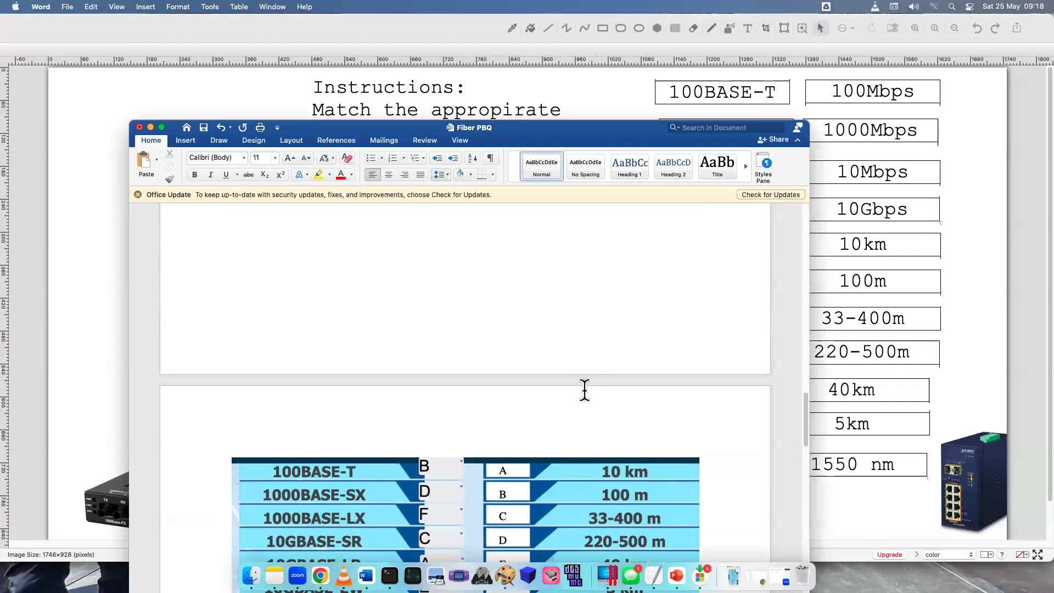
pyautogui.scroll(-5, 585, 389)
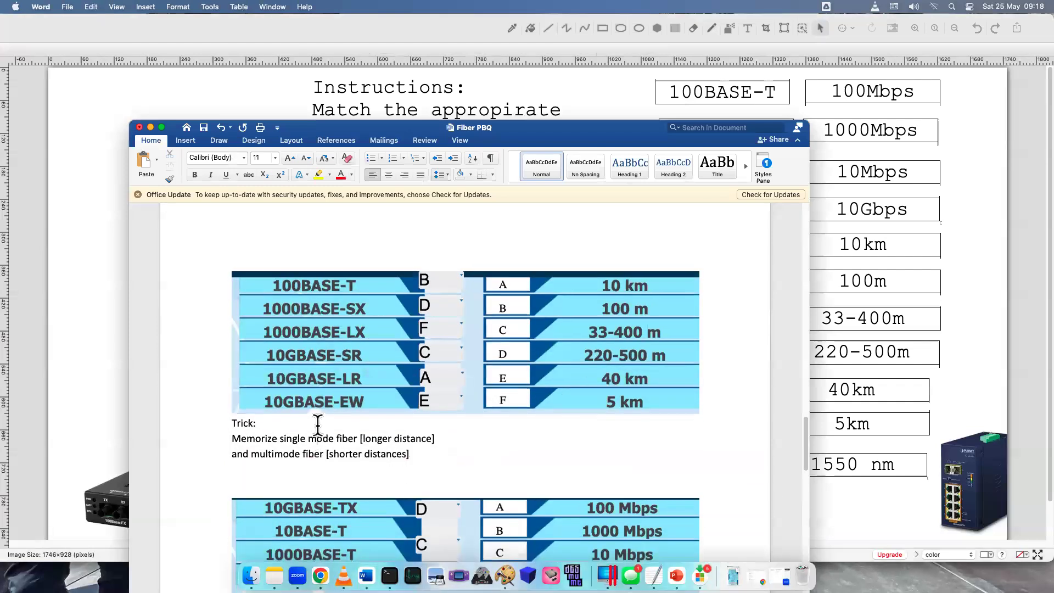
# - Highlight the trick lines: single-mode fiber for longer distances, multimode for shorter ones
pyautogui.moveTo(278, 438); pyautogui.dragTo(467, 444)
pyautogui.click(296, 467)
pyautogui.moveTo(251, 454)
pyautogui.mouseDown()
pyautogui.moveTo(417, 456)
pyautogui.moveTo(255, 438)
pyautogui.mouseUp()
pyautogui.click(463, 466)
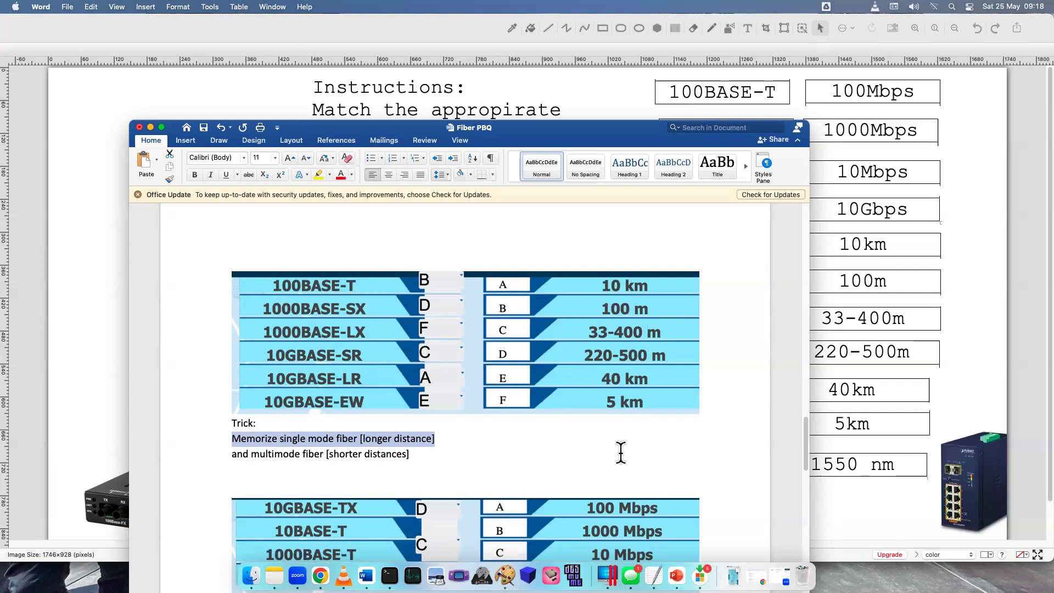
pyautogui.moveTo(410, 454); pyautogui.dragTo(273, 453)
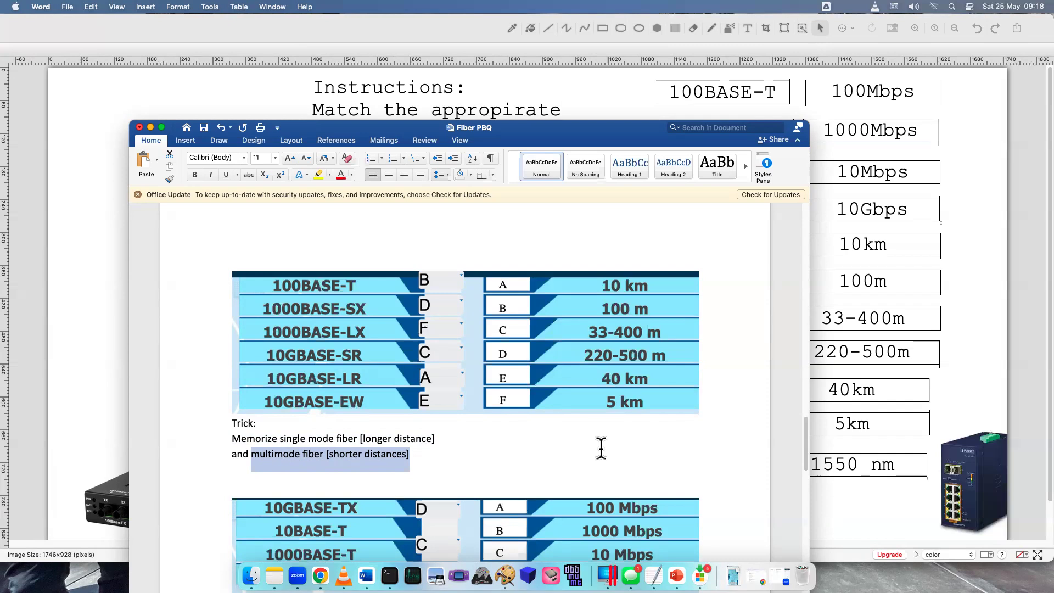
pyautogui.click(601, 448)
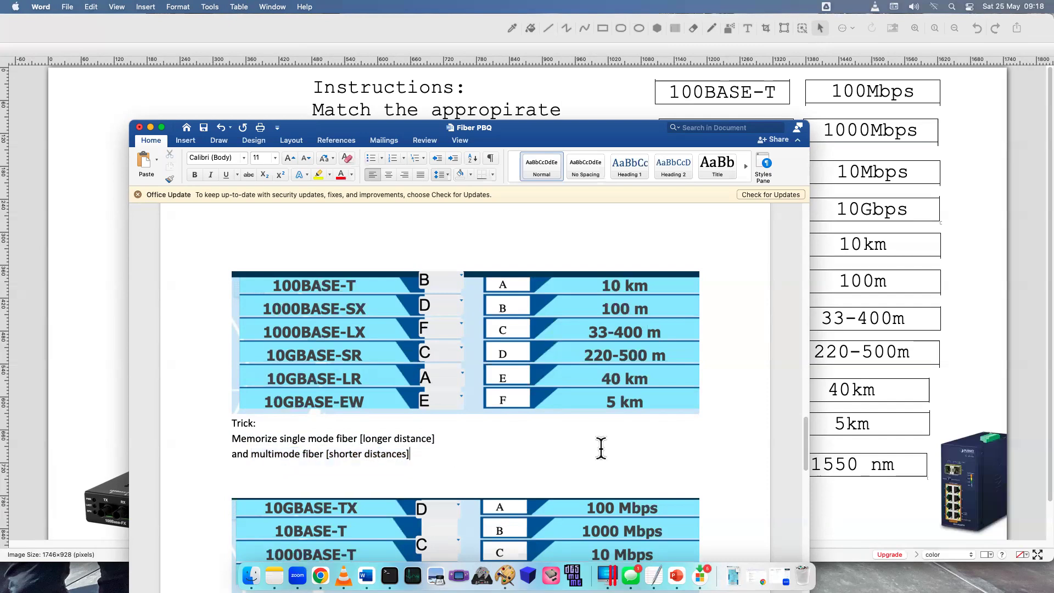
# - Scroll to the speed table and highlight its 'Match the number' note
pyautogui.scroll(-5, 587, 419)
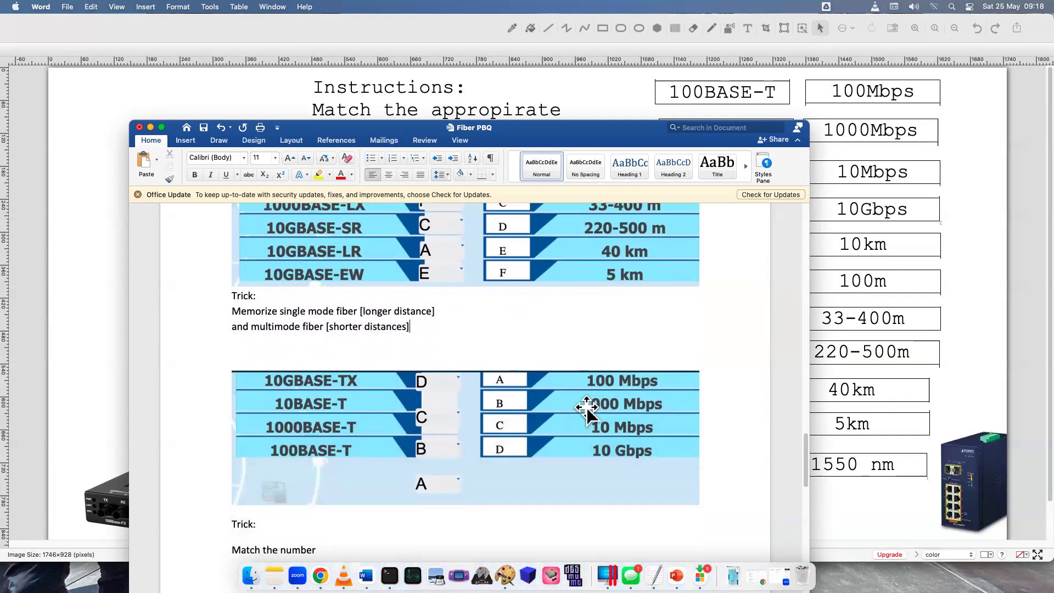
pyautogui.scroll(-2, 586, 406)
pyautogui.click(340, 503)
pyautogui.moveTo(340, 503); pyautogui.dragTo(212, 501)
pyautogui.click(371, 504)
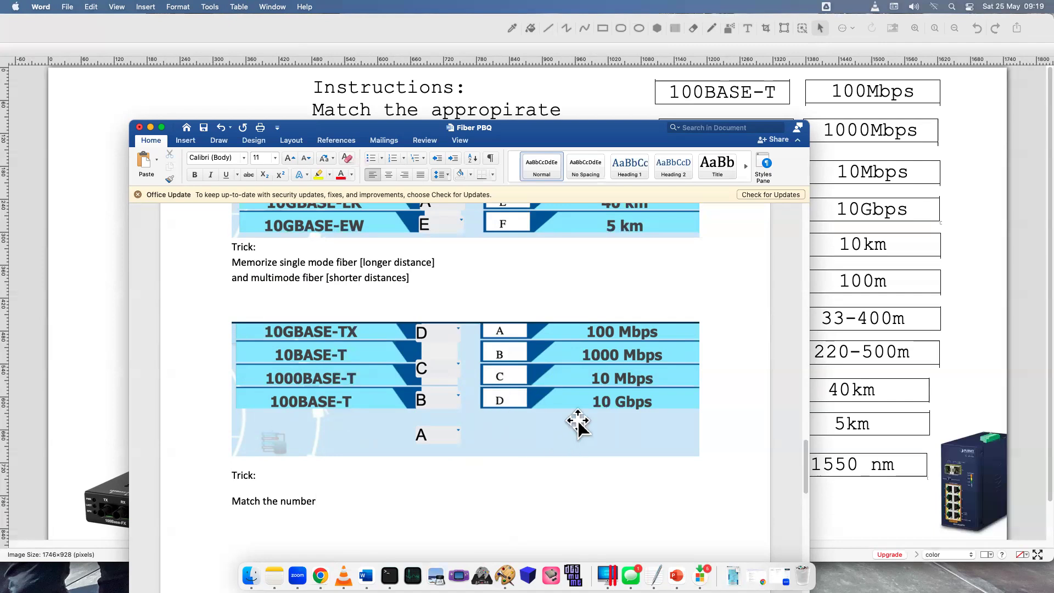
# - Scroll on to the 10GBASE-EW passage on 1550 nanometers over single-mode fiber
pyautogui.moveTo(621, 134); pyautogui.dragTo(589, 89)
pyautogui.scroll(-3, 704, 341)
pyautogui.scroll(-10, 694, 349)
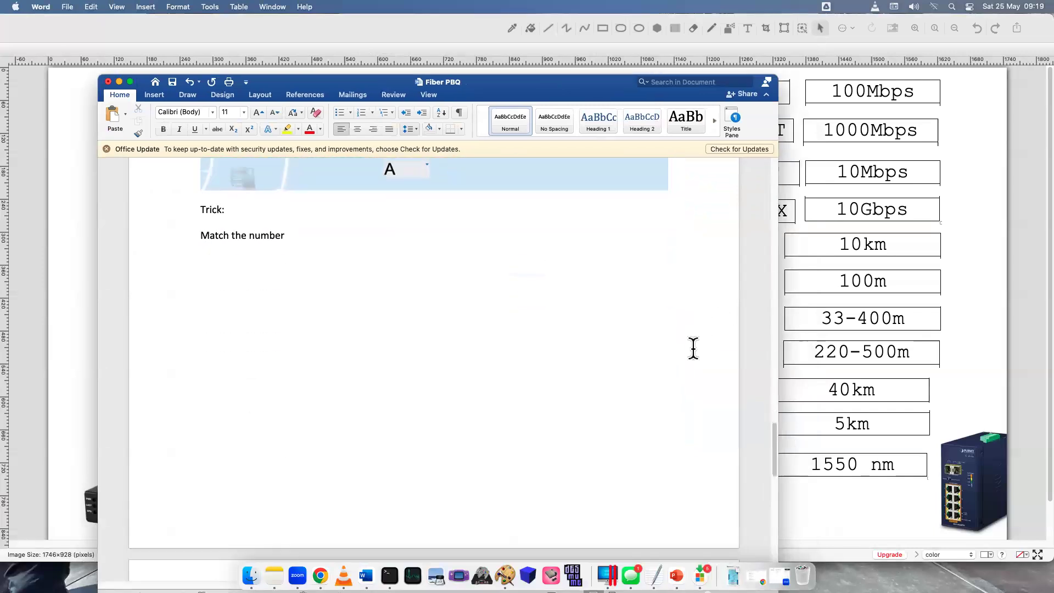
pyautogui.scroll(-3, 693, 348)
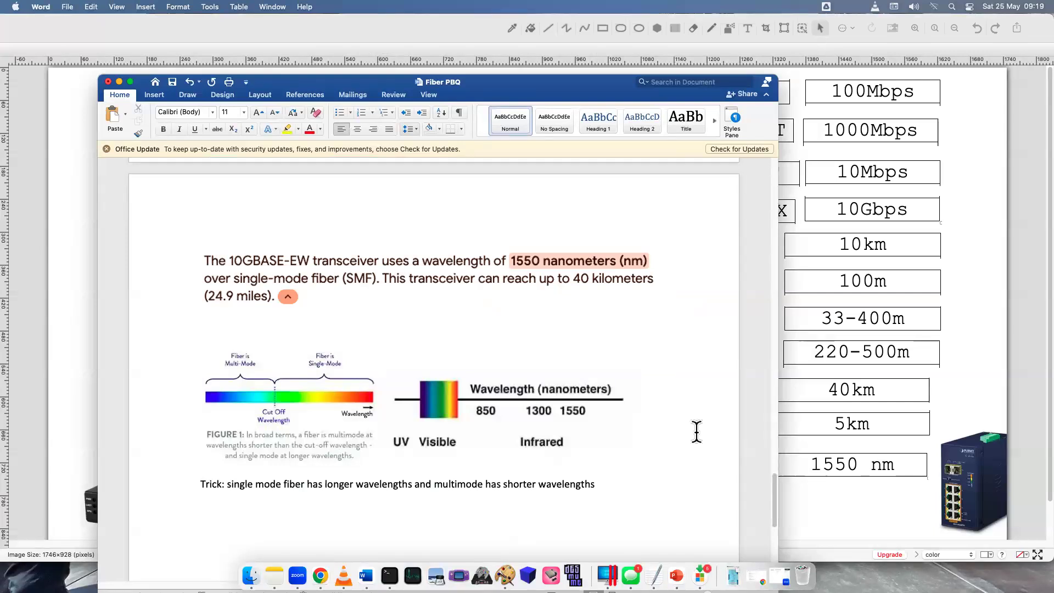
pyautogui.click(79, 287)
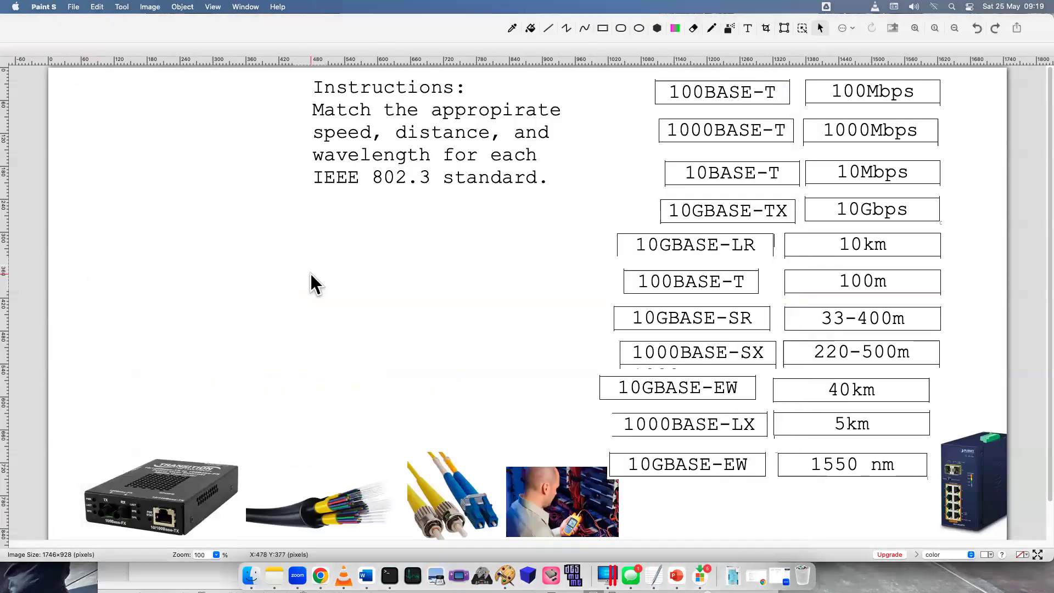